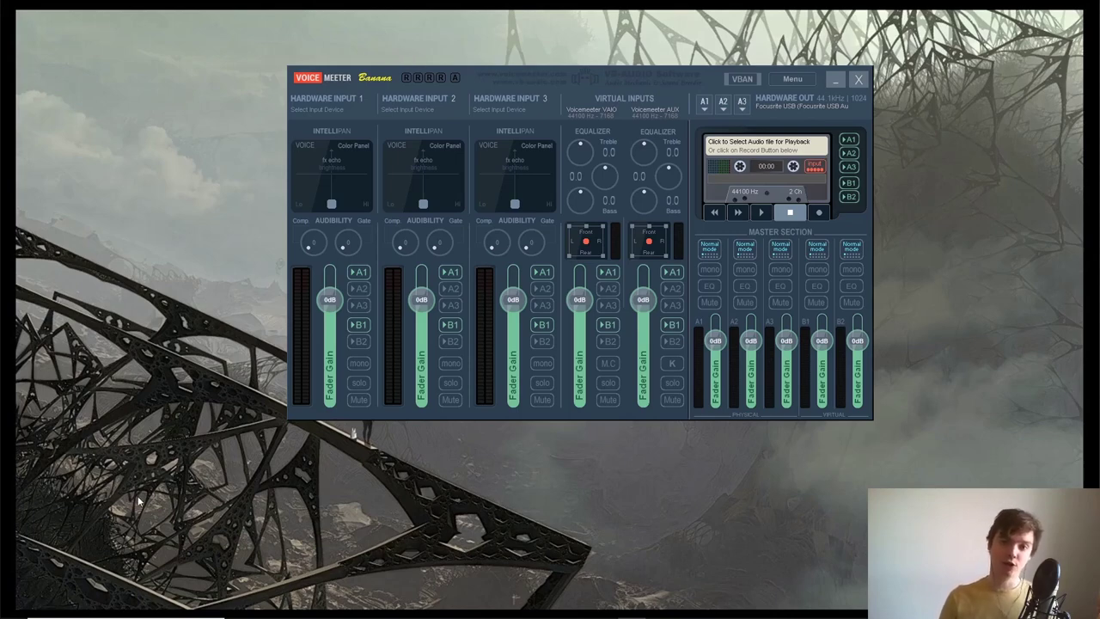
Make VoiceMeeter Aux Input the Windows sound output device, then minimise Settings
click(93, 607)
text(sound)
click(137, 300)
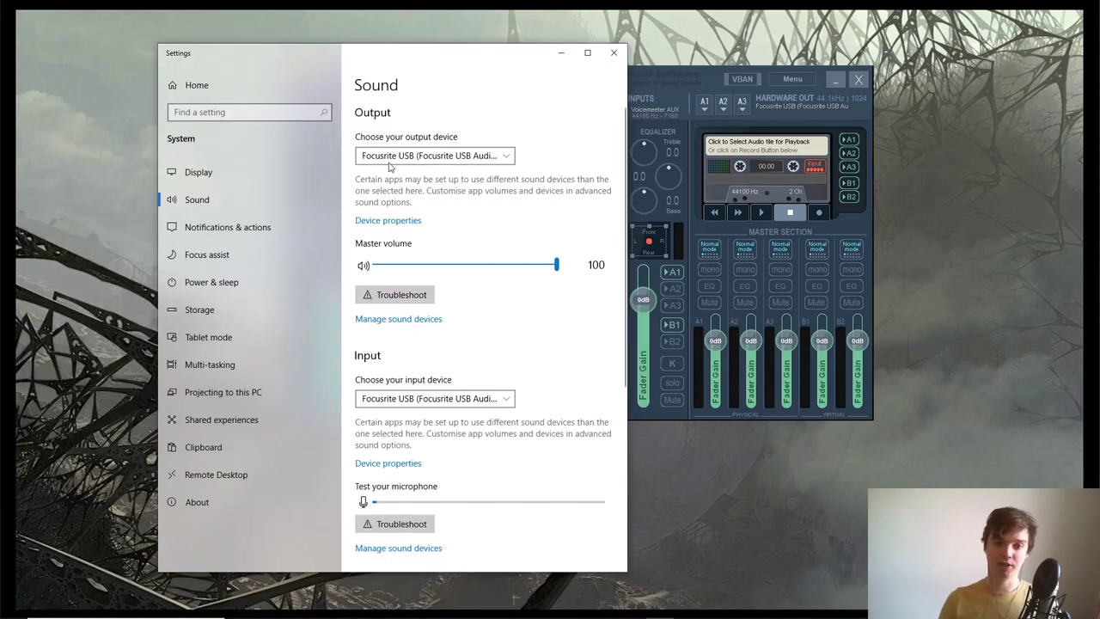
click(422, 161)
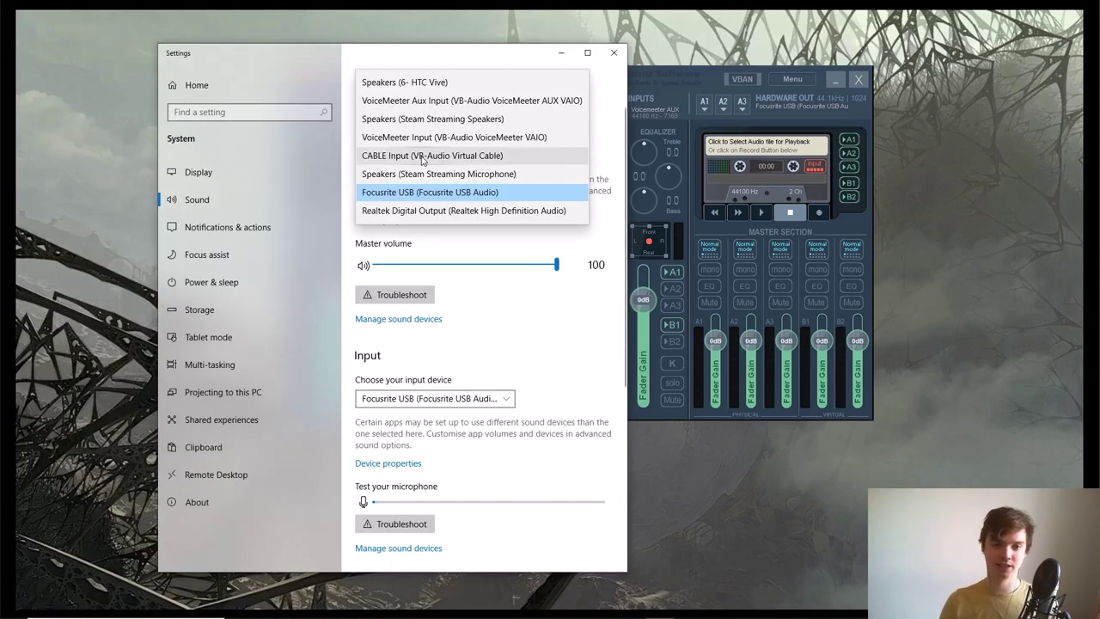
click(430, 102)
click(560, 55)
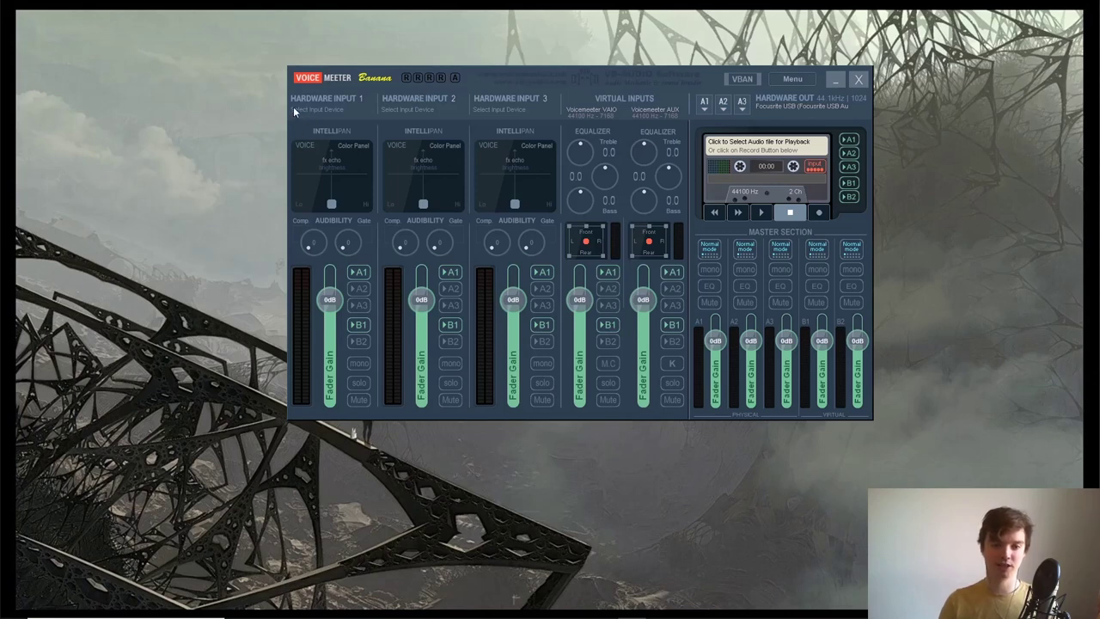
Assign WDM: Focusrite USB (Focusrite USB Audio) as the device for Hardware Input 1
click(315, 110)
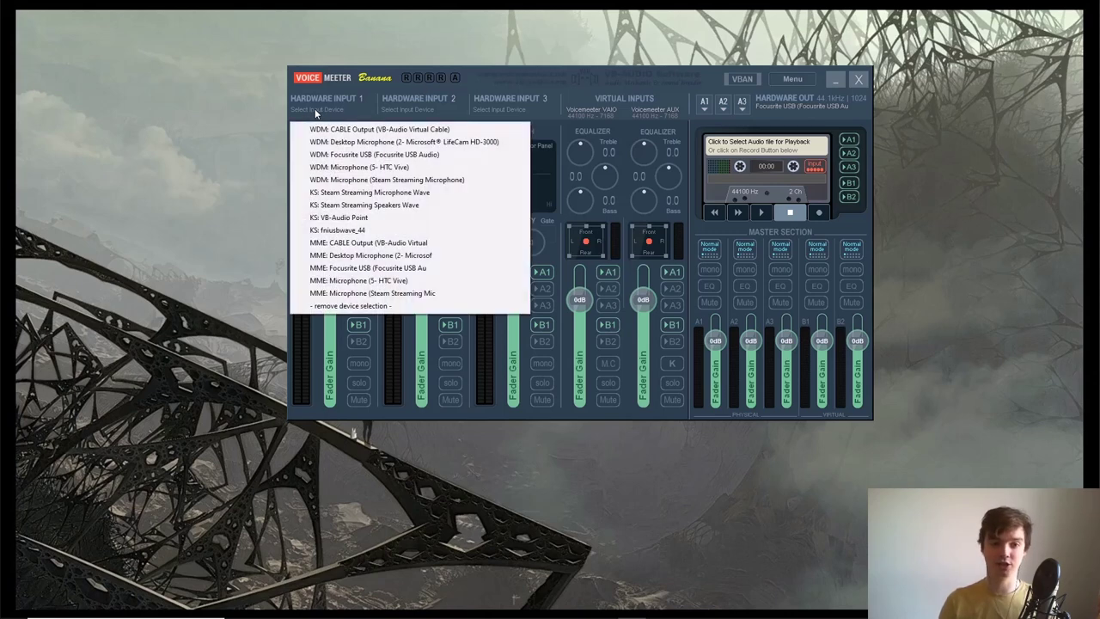
click(329, 156)
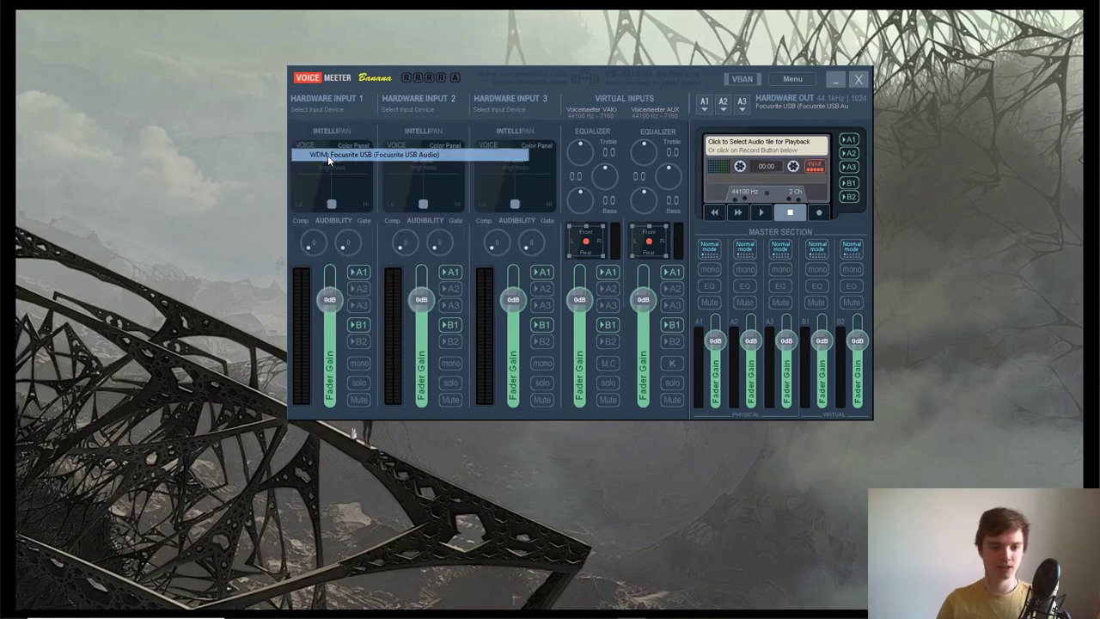
Set Hardware Input 1 to mono and remove it from A1, and take the VAIO strip off B1
click(359, 364)
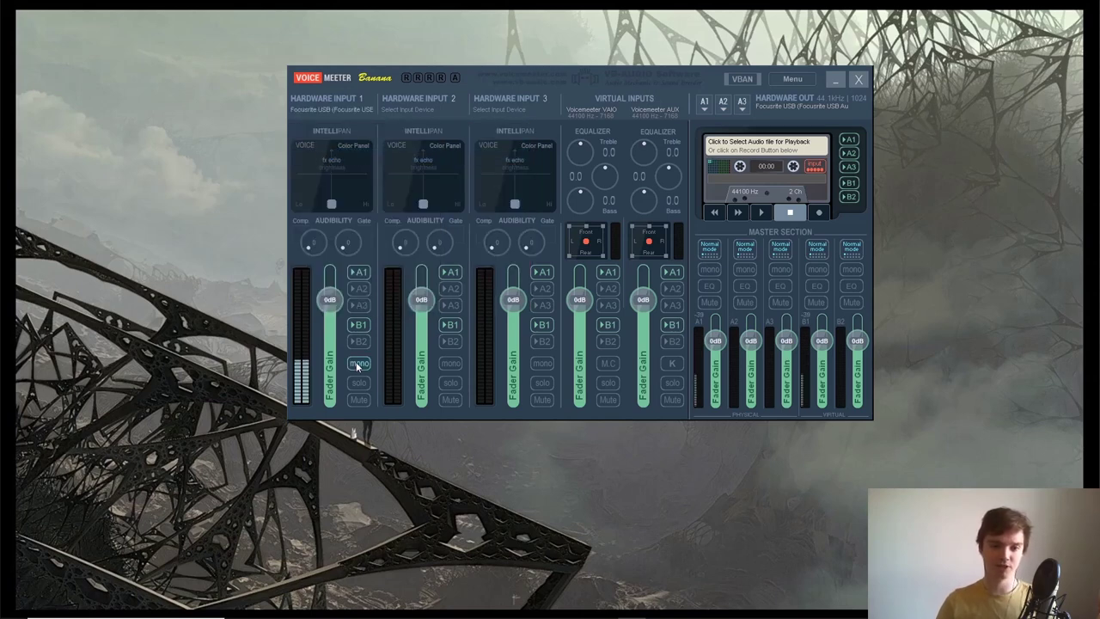
click(358, 272)
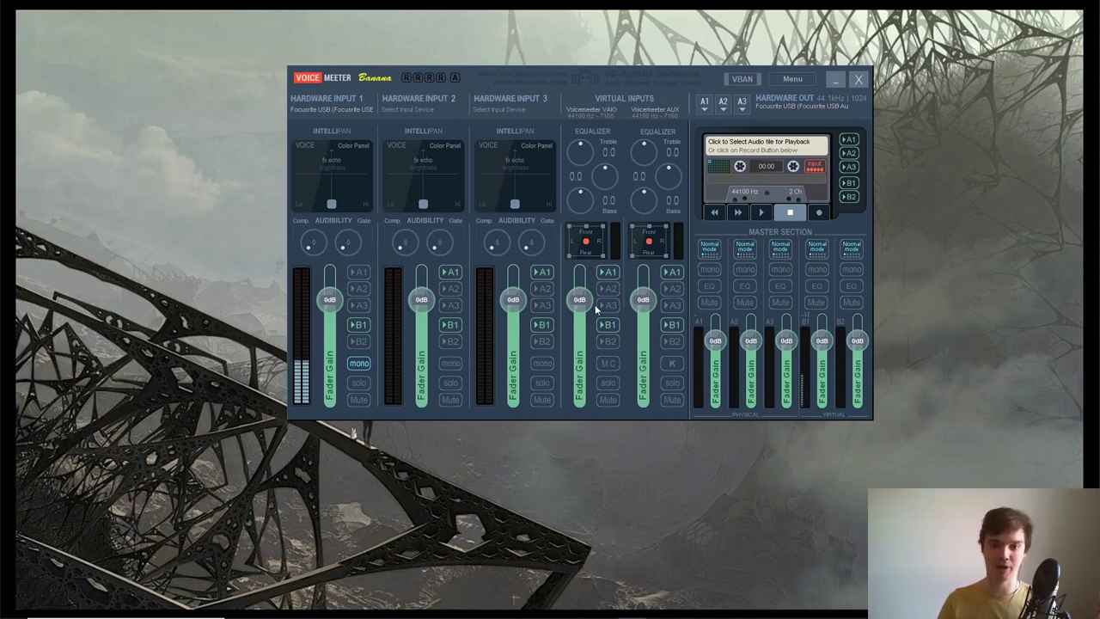
click(608, 328)
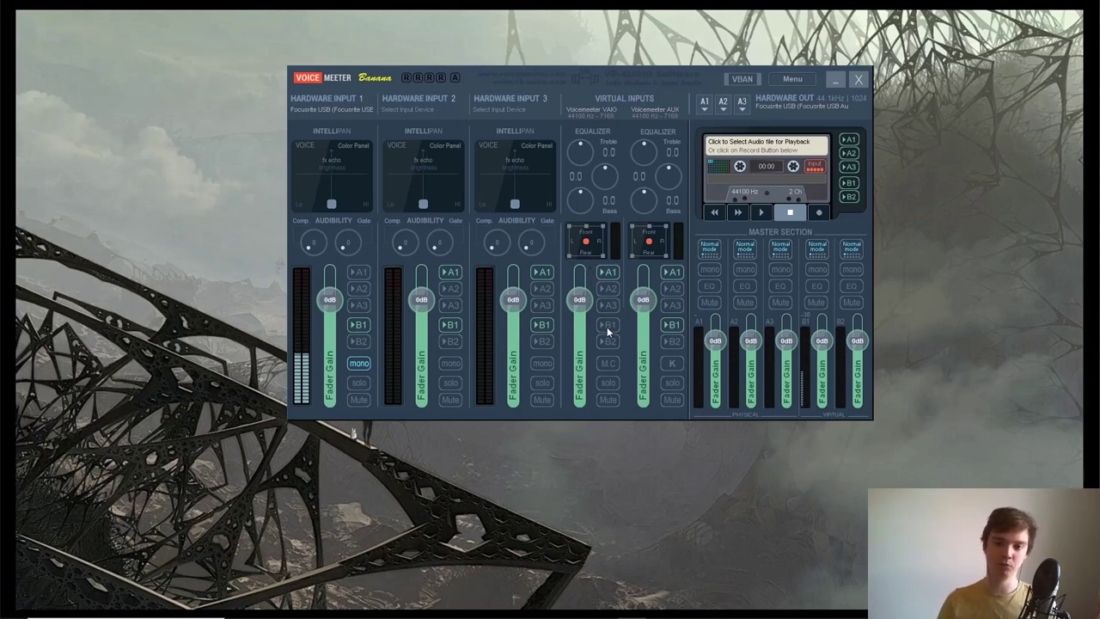
click(607, 326)
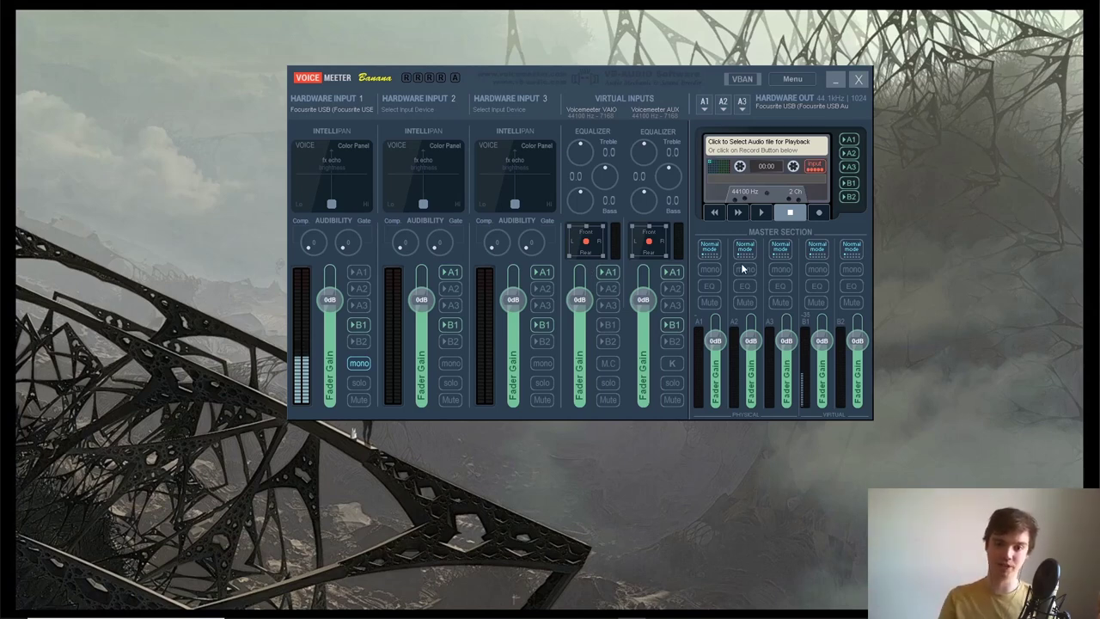
click(600, 324)
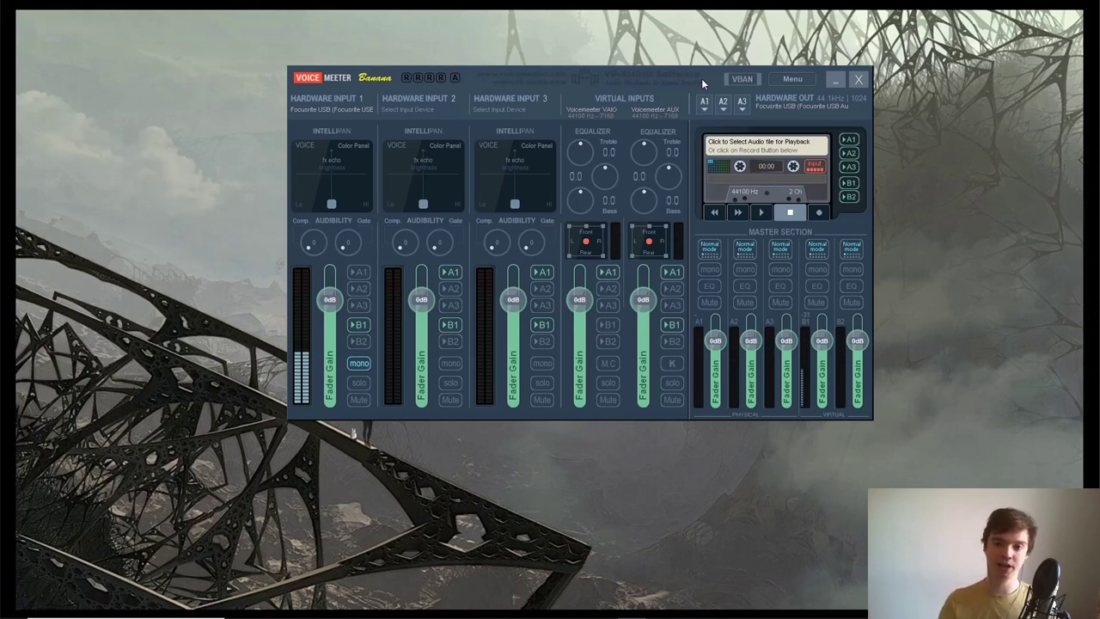
drag(704, 82, 686, 87)
click(690, 112)
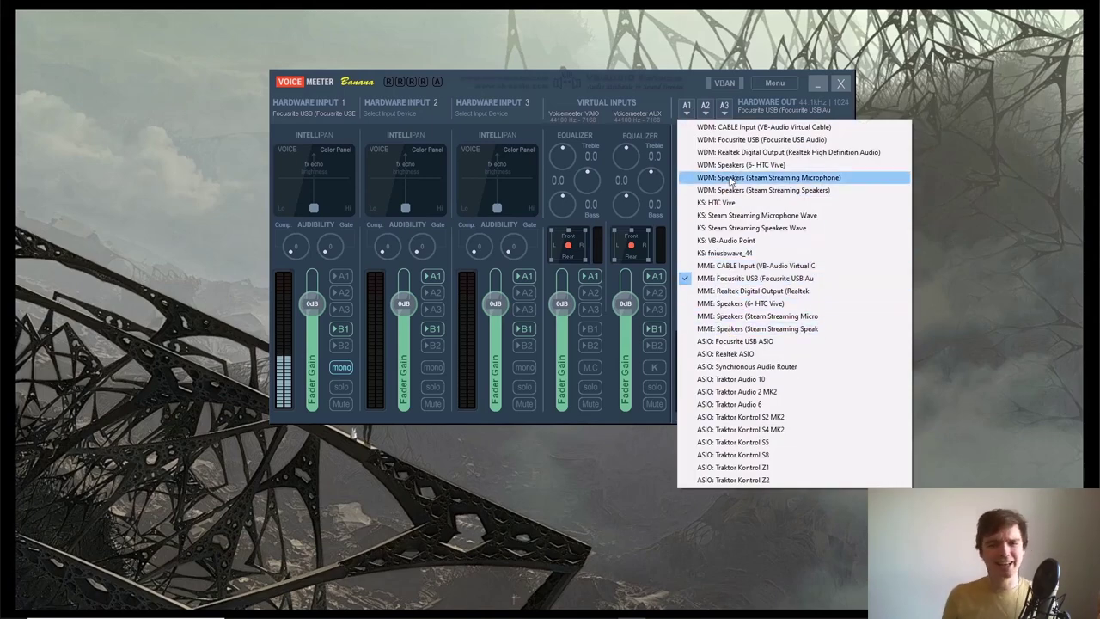
click(693, 112)
click(691, 109)
click(690, 78)
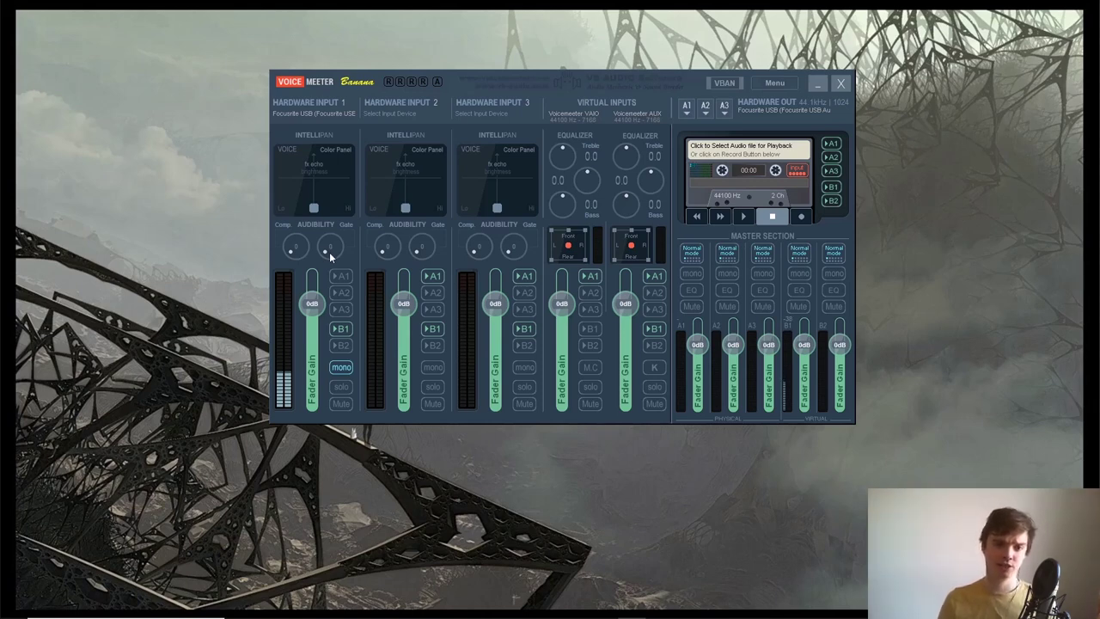
Raise the Hardware Input 1 mic gate to about 5.7
drag(326, 250, 357, 212)
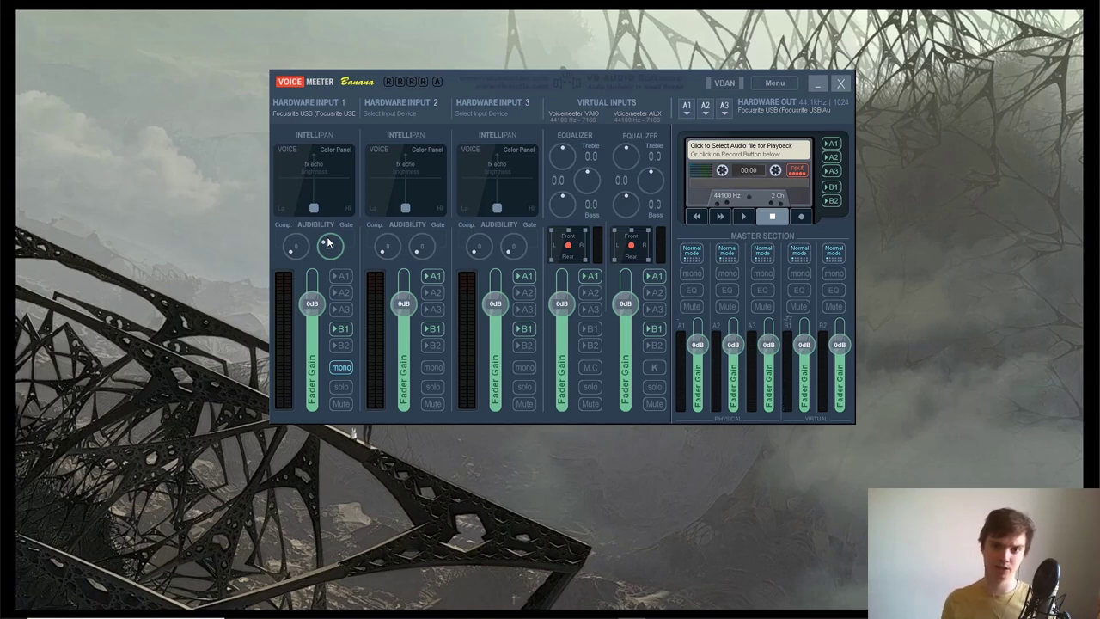
drag(326, 243, 329, 254)
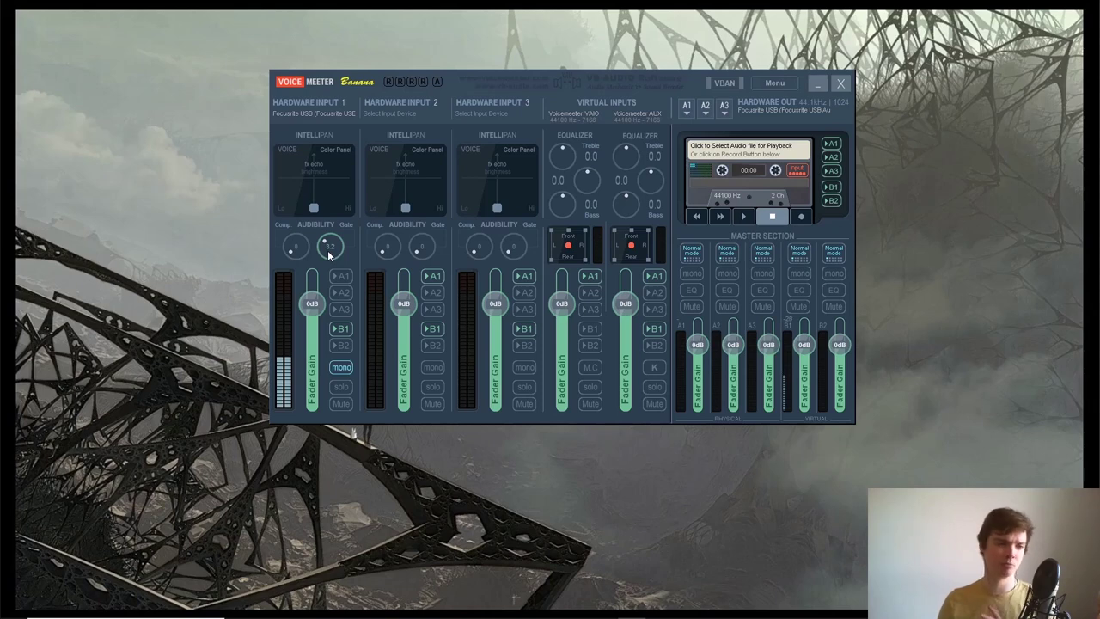
drag(328, 254, 331, 284)
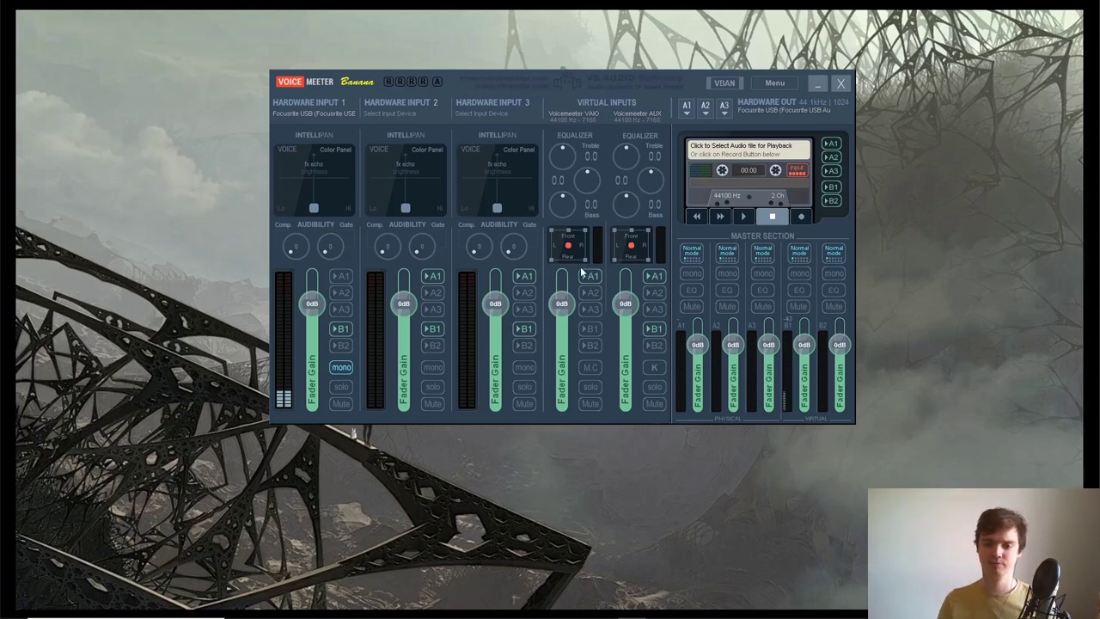
drag(694, 78, 691, 68)
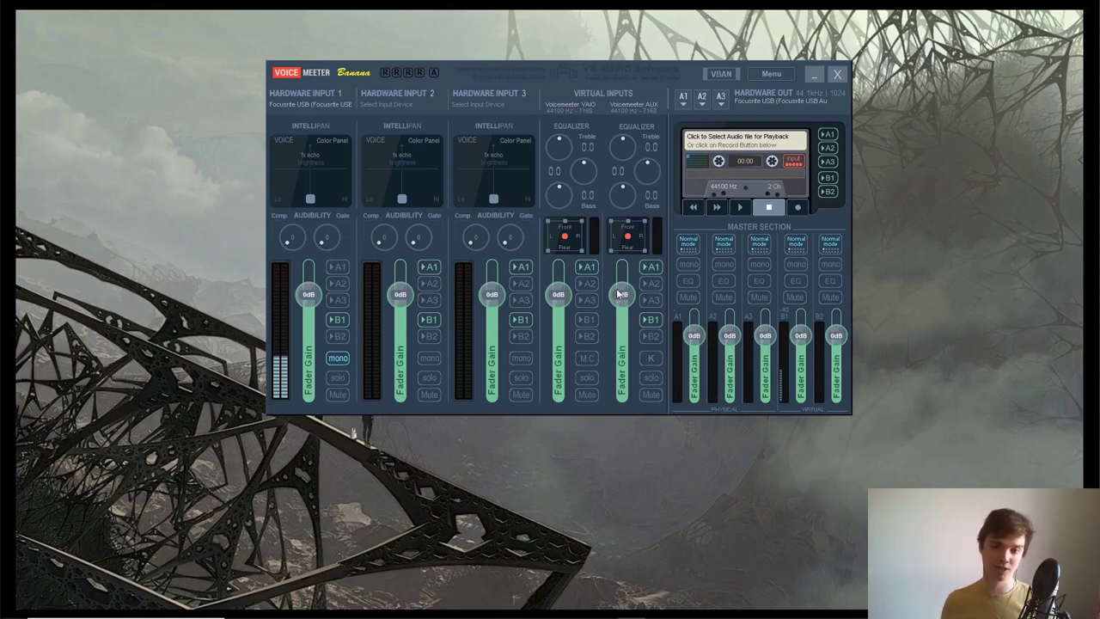
mouse_move(619, 295)
mouse_down()
mouse_move(621, 340)
mouse_move(621, 293)
mouse_up()
mouse_move(306, 291)
mouse_down()
mouse_move(307, 382)
mouse_move(308, 294)
mouse_up()
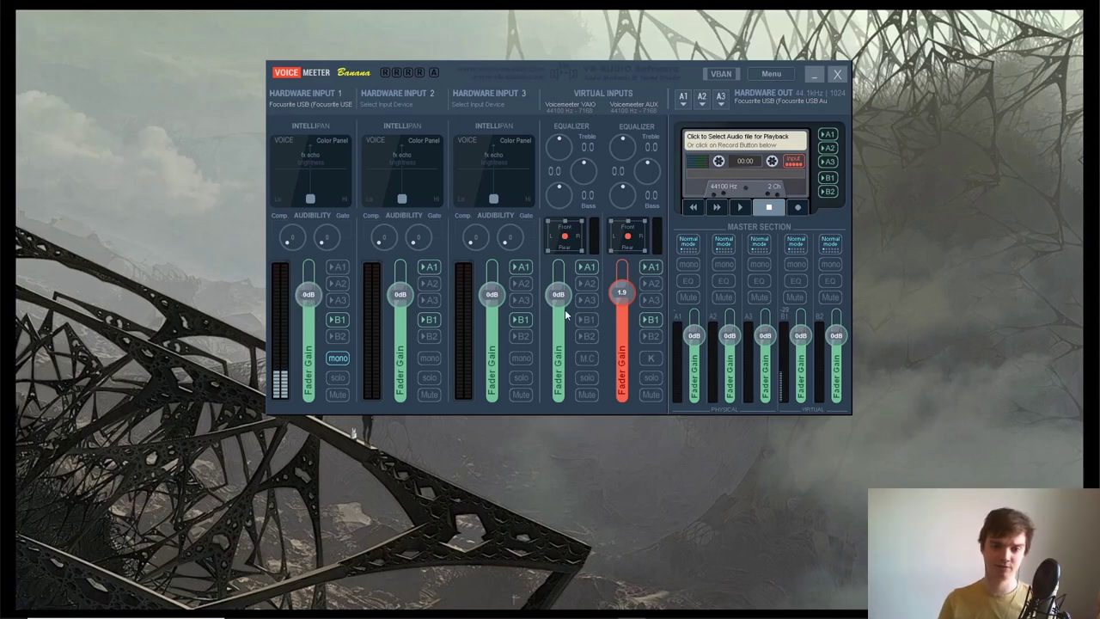
double_click(622, 295)
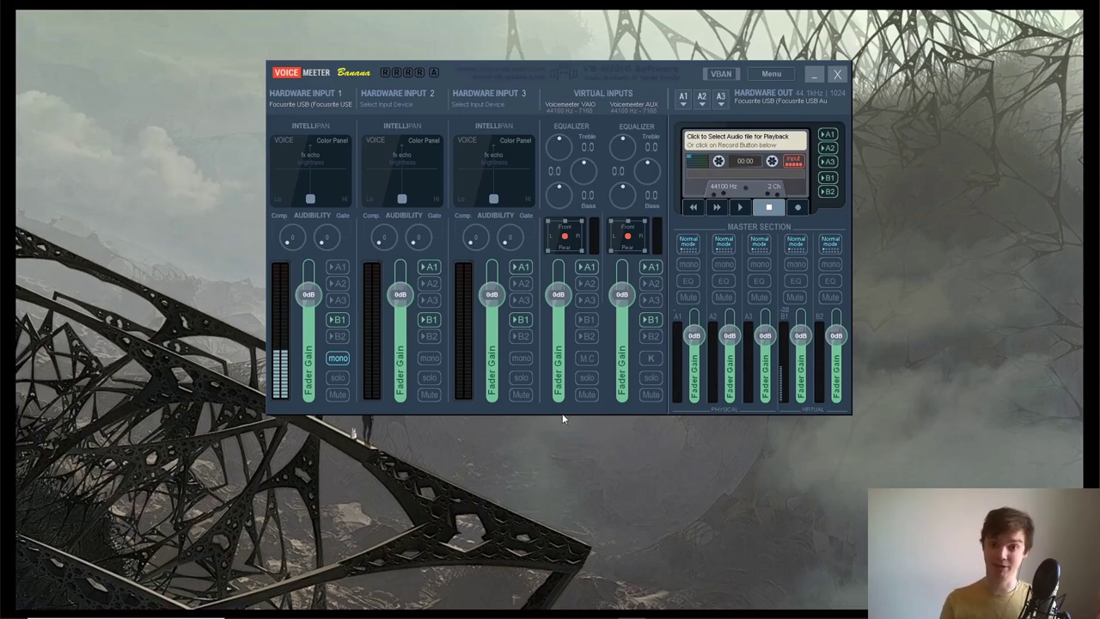
Launch Discord and keep VoiceMeeter Output as input device and VoiceMeeter Input as output
key(super+s)
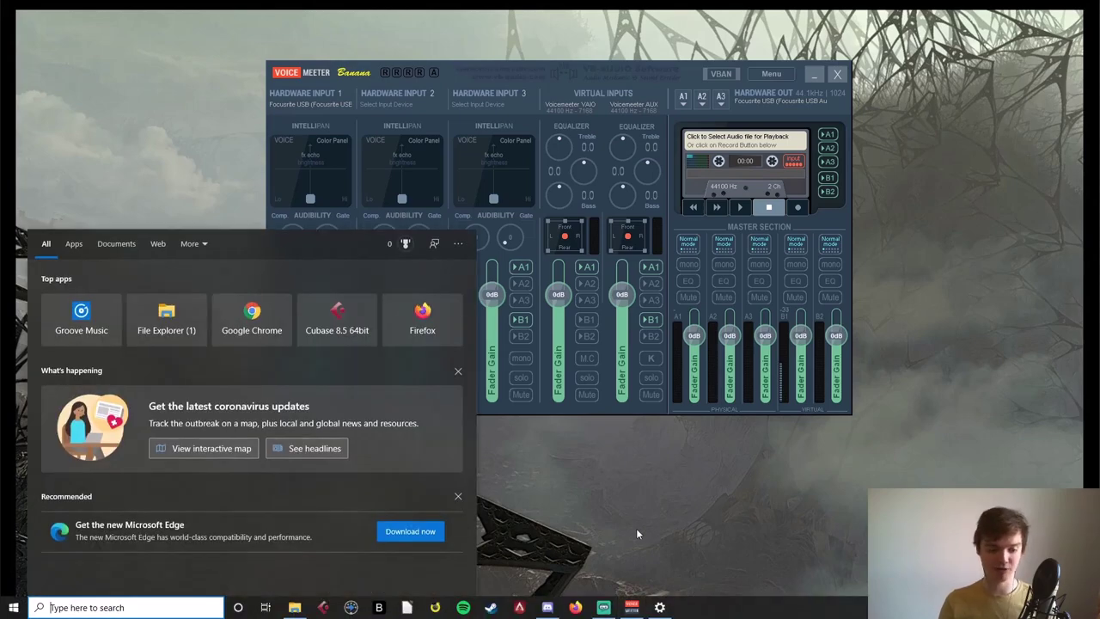
text(discord)
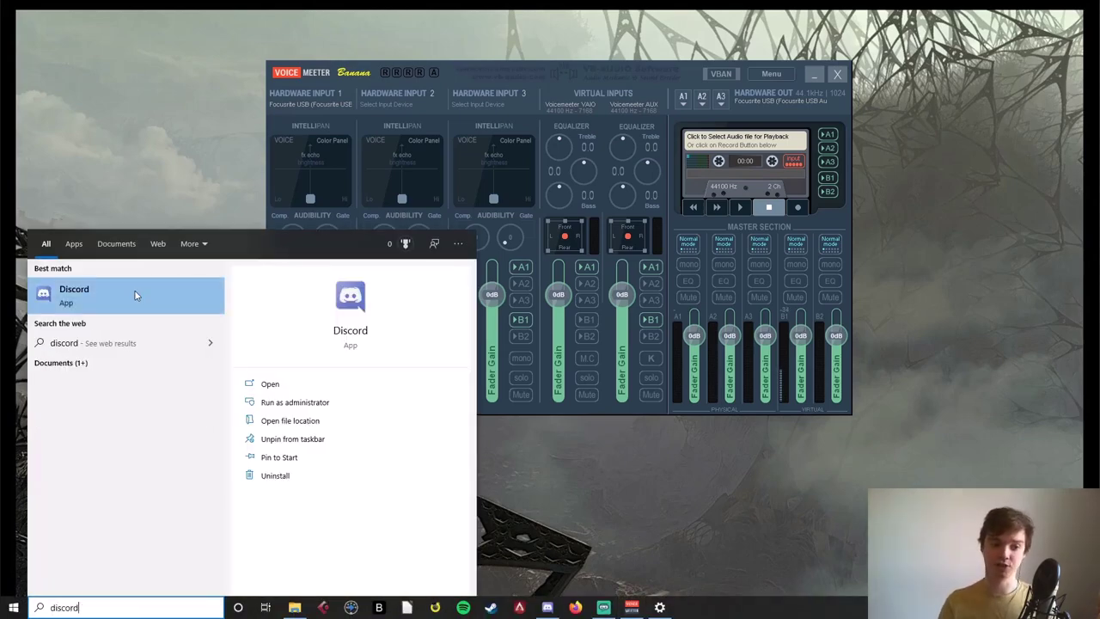
click(134, 295)
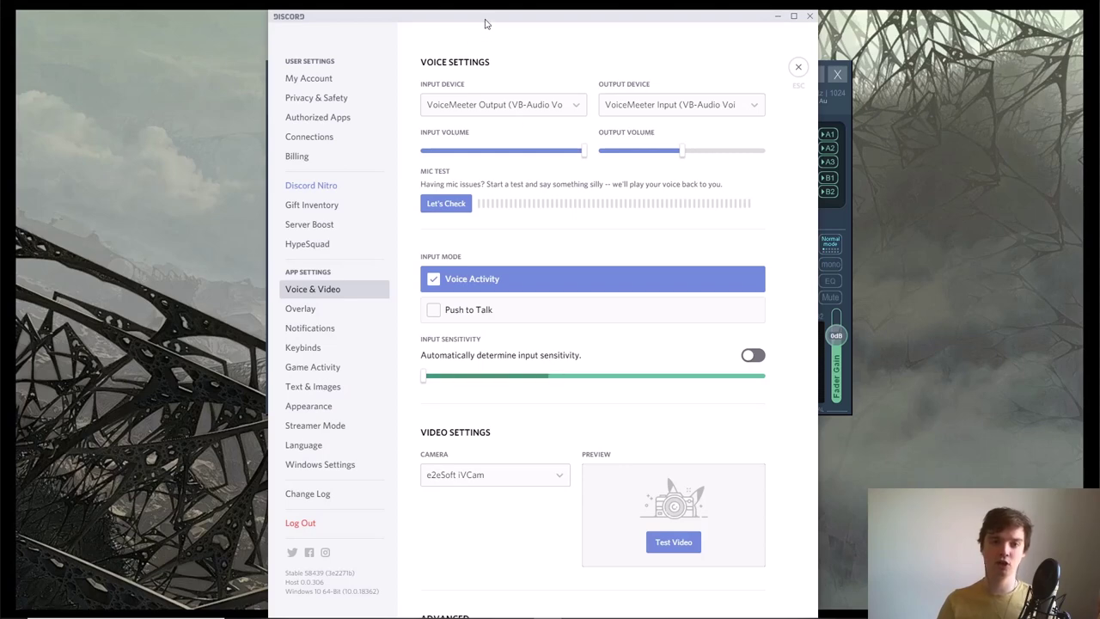
drag(485, 24, 449, 30)
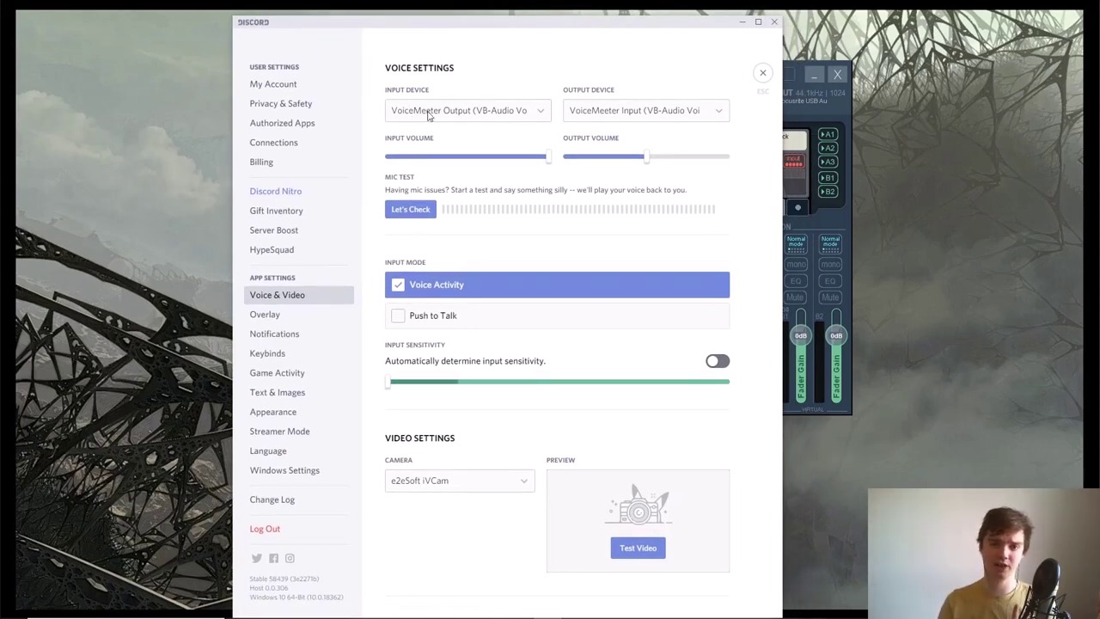
click(428, 113)
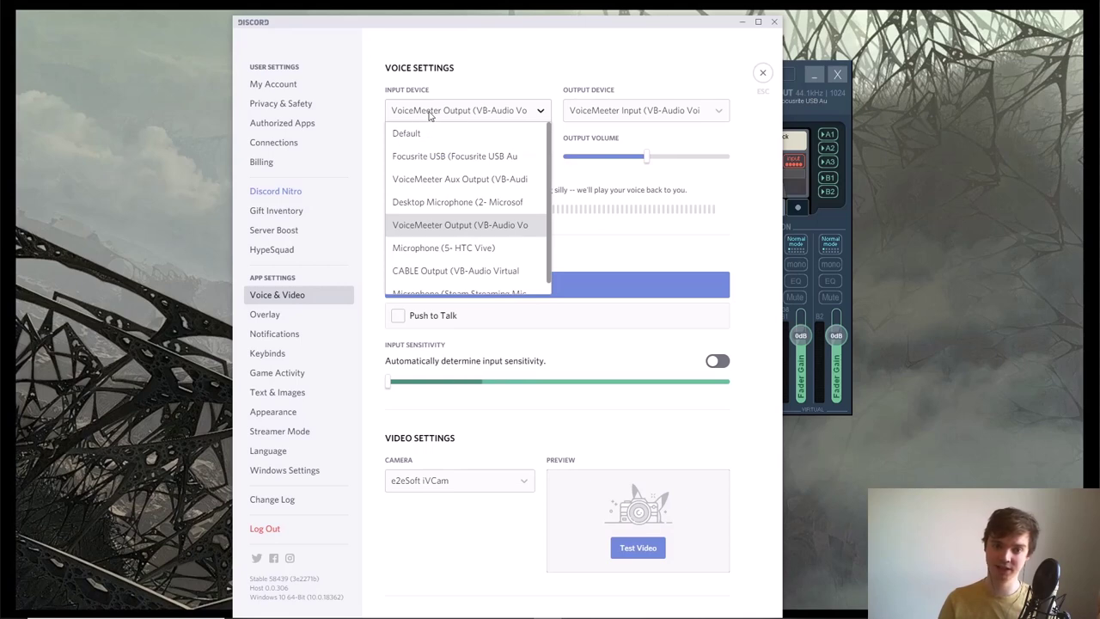
click(430, 229)
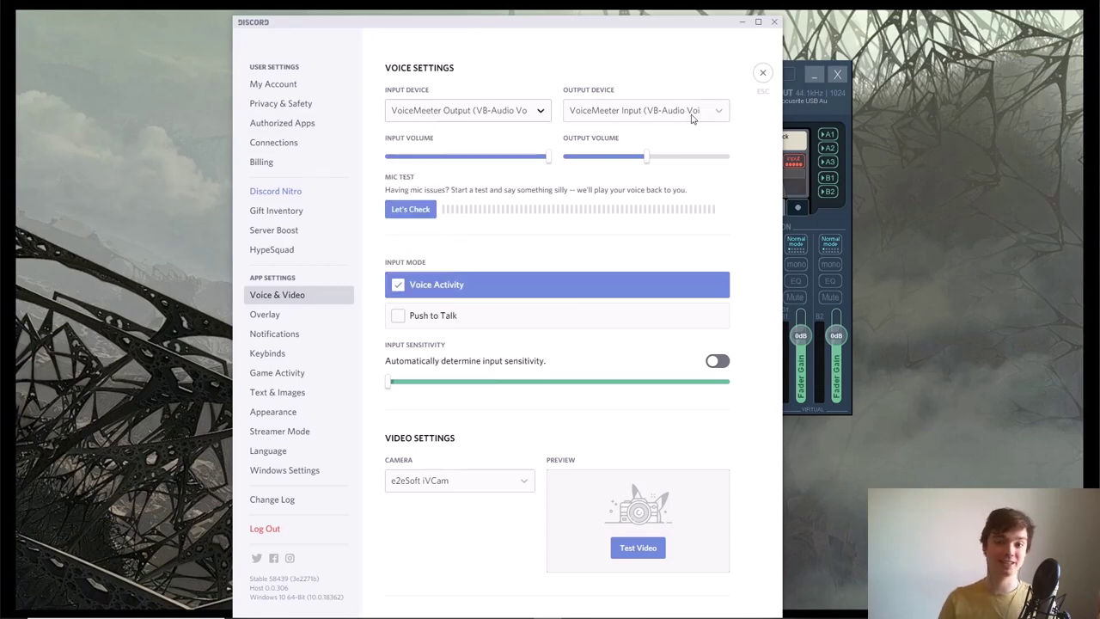
click(693, 116)
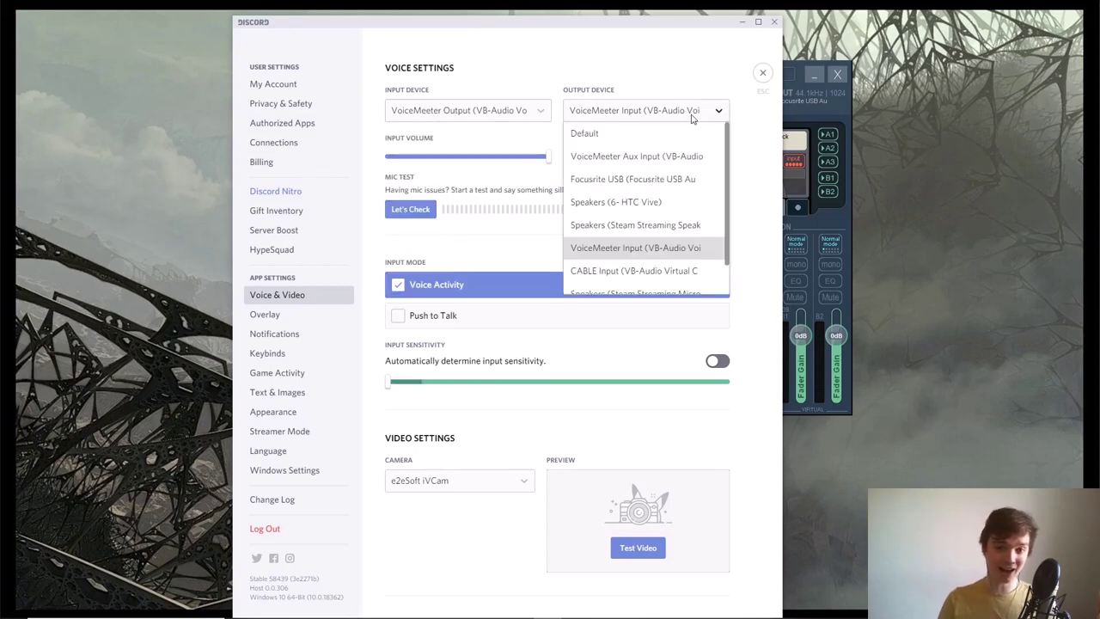
click(656, 249)
Leave automatic input sensitivity off and lower the sensitivity threshold to -100dB
scroll(748, 268, down, 2)
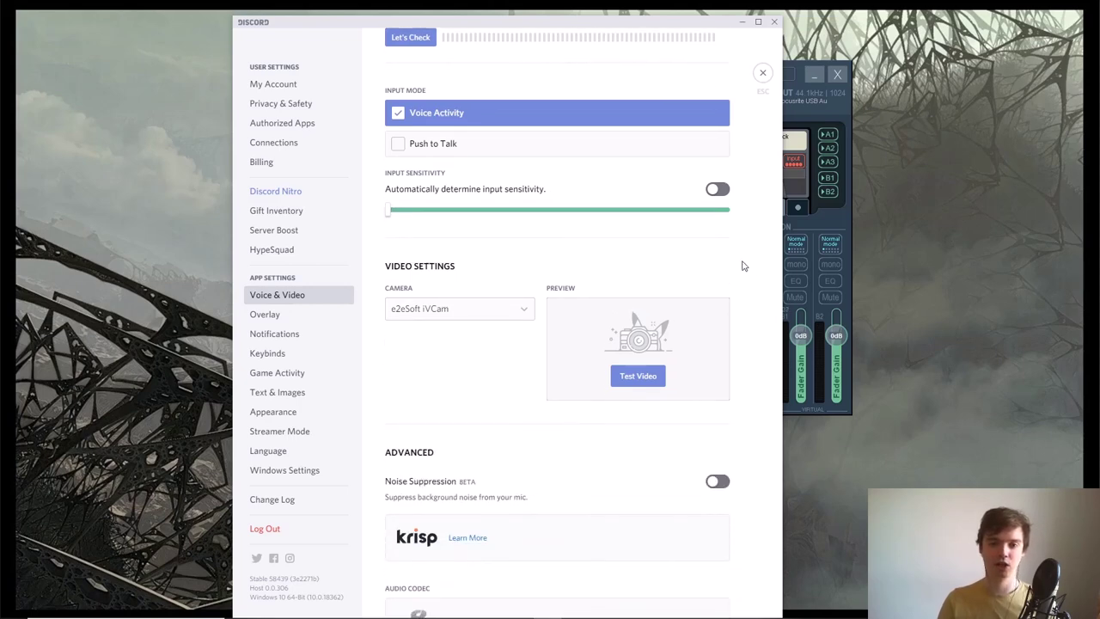
click(716, 189)
click(717, 189)
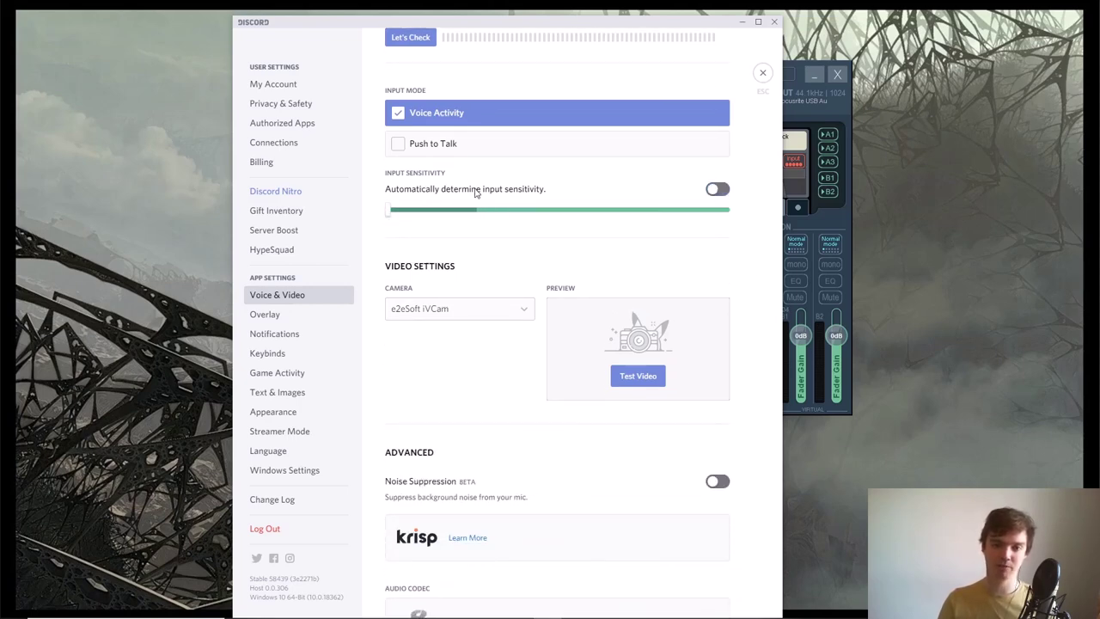
mouse_move(386, 208)
drag(386, 209, 327, 223)
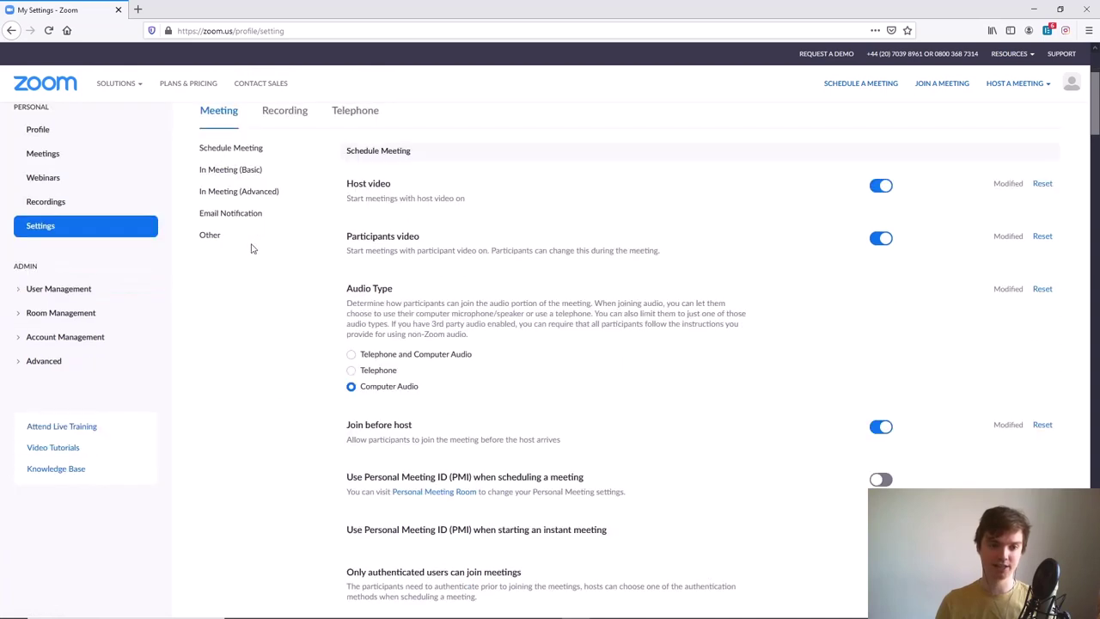
Search the Zoom web settings for 'stereo' to find the admin-locked stereo audio option
key(ctrl+f)
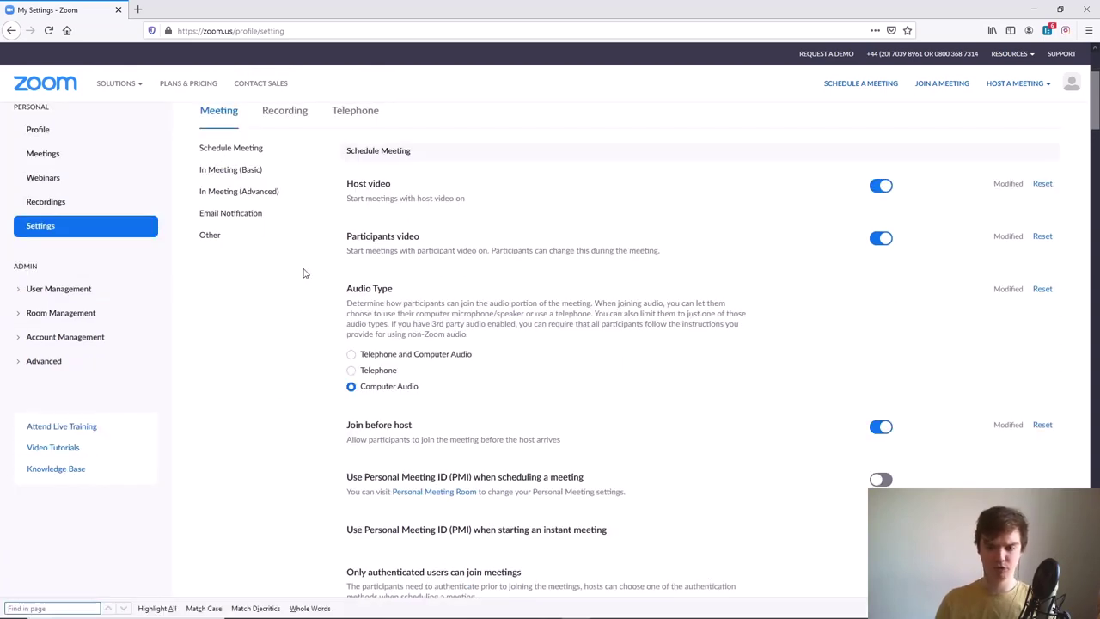
text(stero)
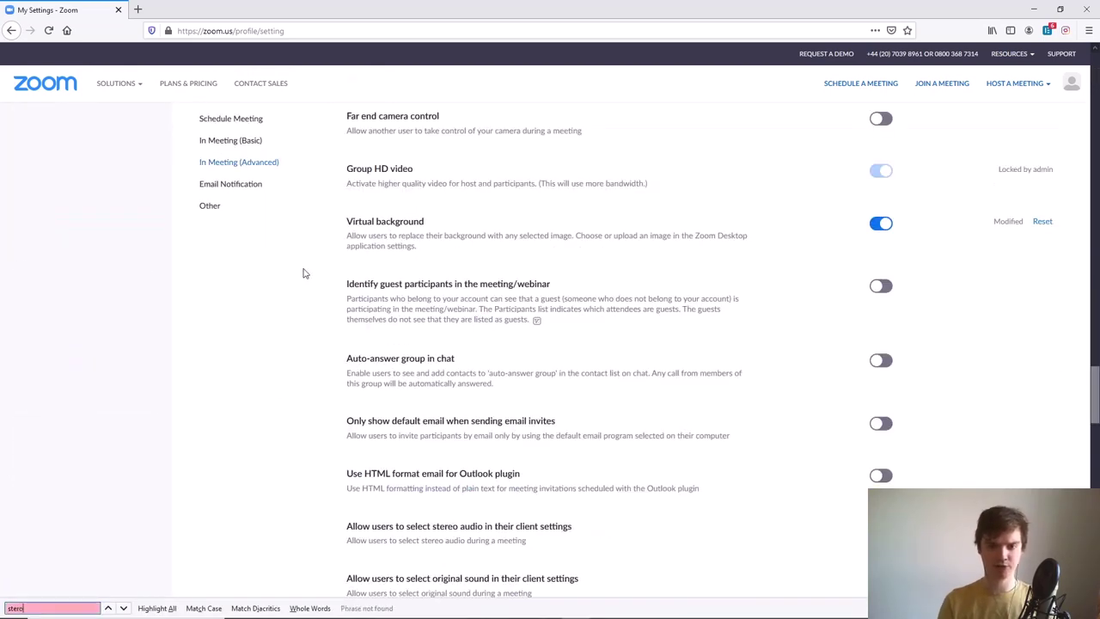
key(BackSpace)
text(o)
key(BackSpace)
scroll(300, 302, down, 1)
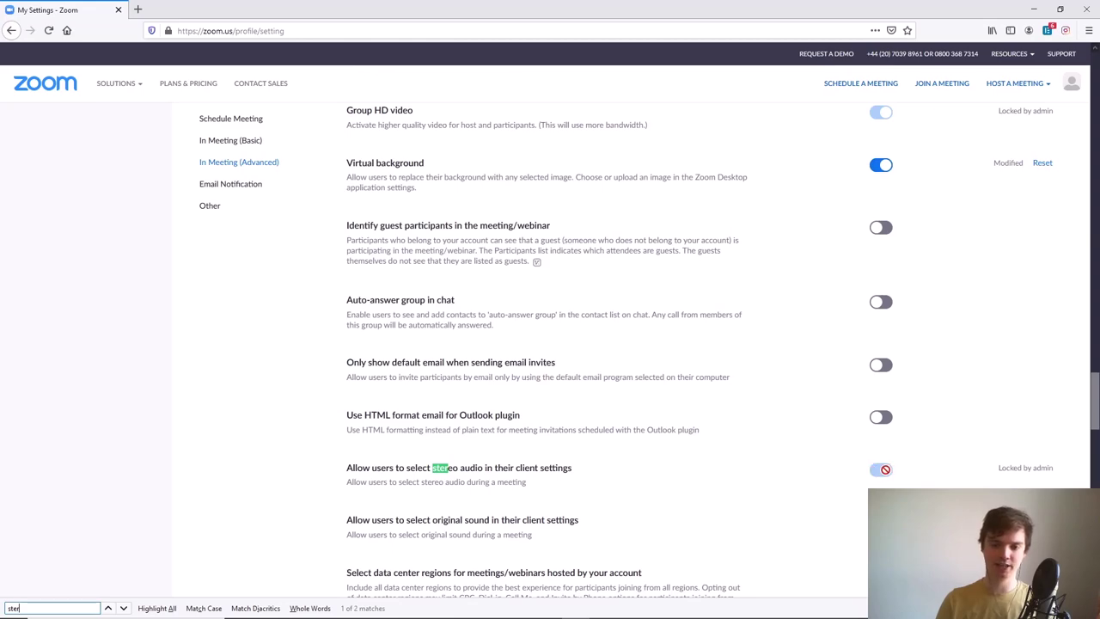
scroll(610, 525, up, 5)
scroll(610, 525, down, 6)
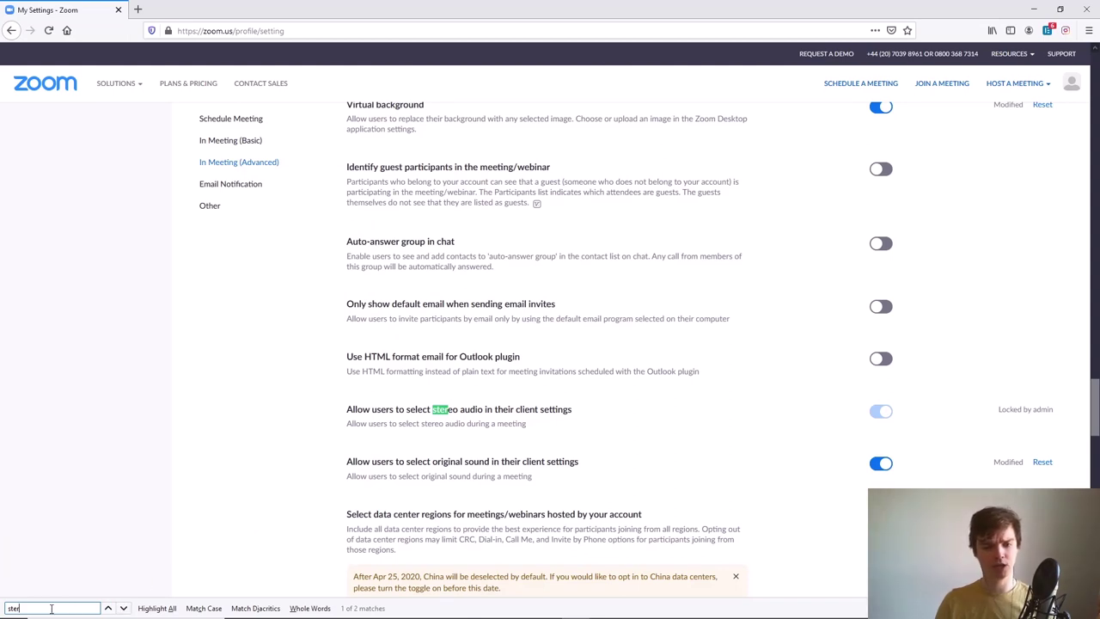
Search for 'original' and check the 'Allow users to select original sound' setting
double_click(3, 608)
text(original)
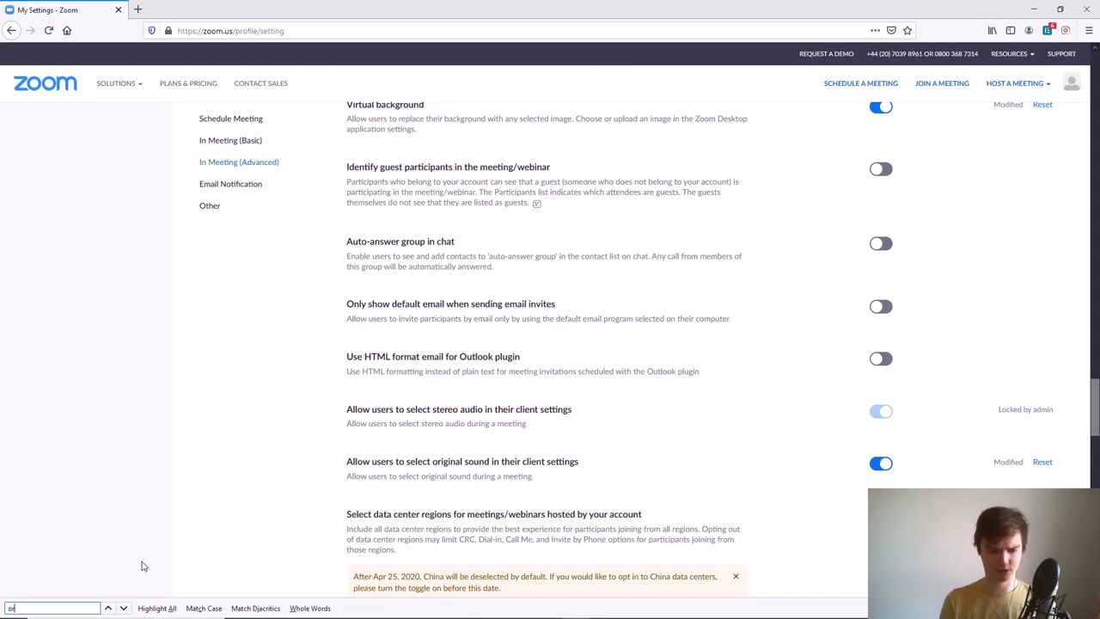
double_click(350, 462)
drag(382, 461, 604, 459)
click(605, 462)
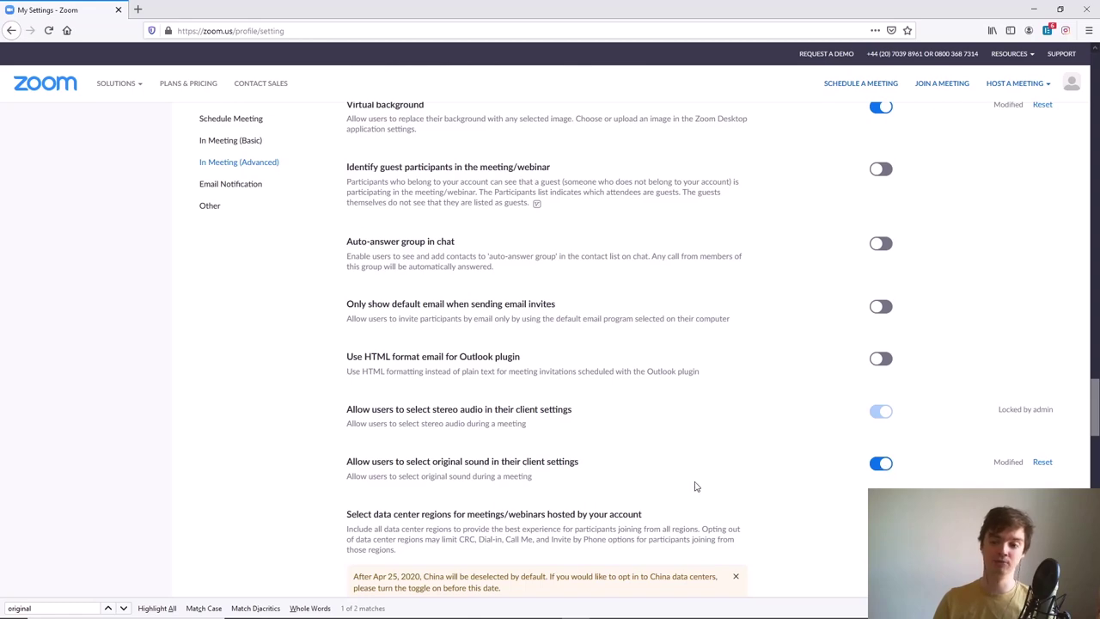
Close the browser and set Zoom's Speaker to VoiceMeeter Input and Microphone to VoiceMeeter Output
click(1093, 10)
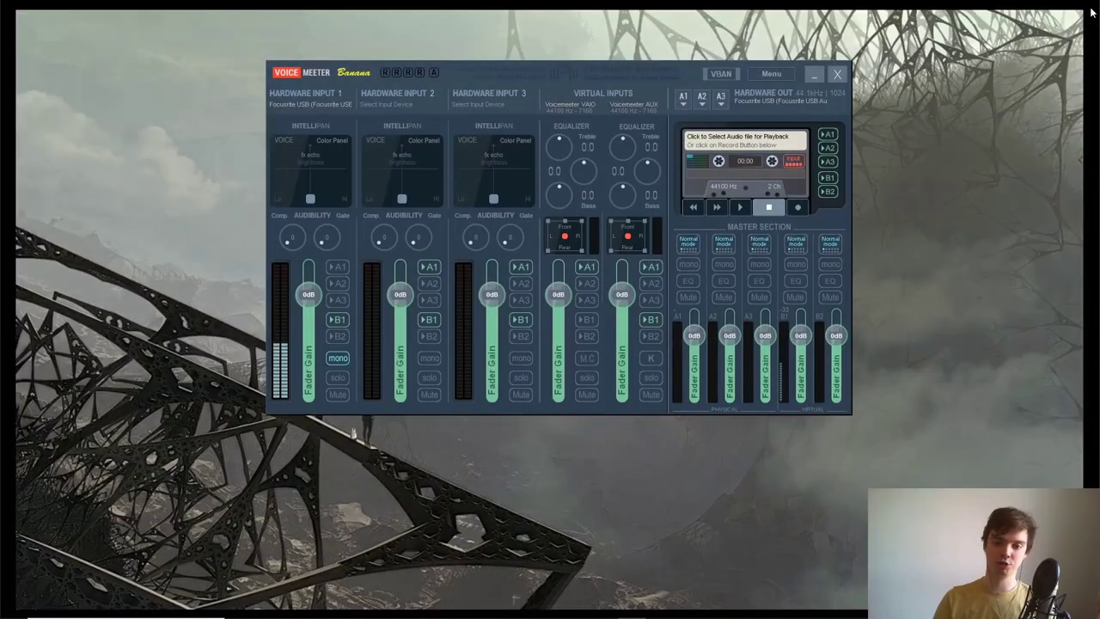
click(691, 608)
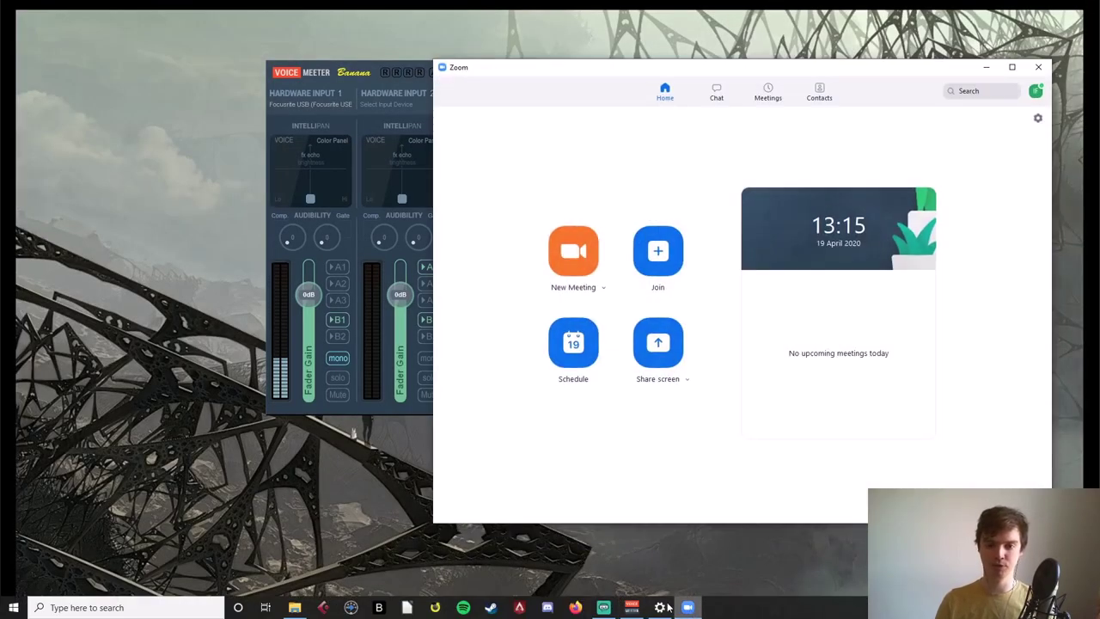
click(1037, 118)
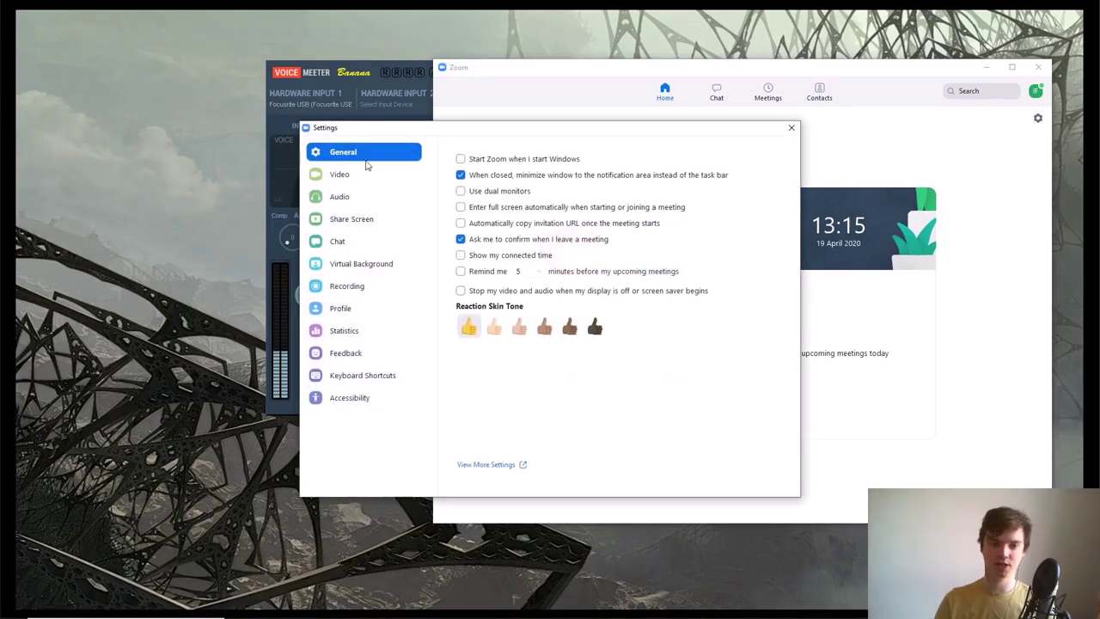
click(352, 196)
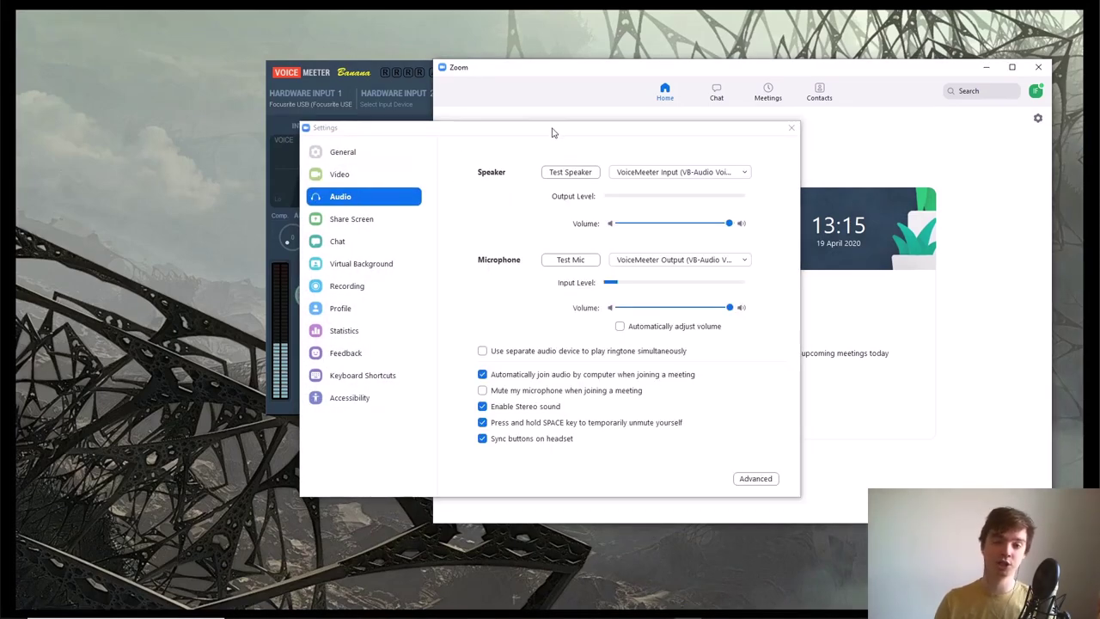
drag(550, 130, 555, 138)
click(673, 183)
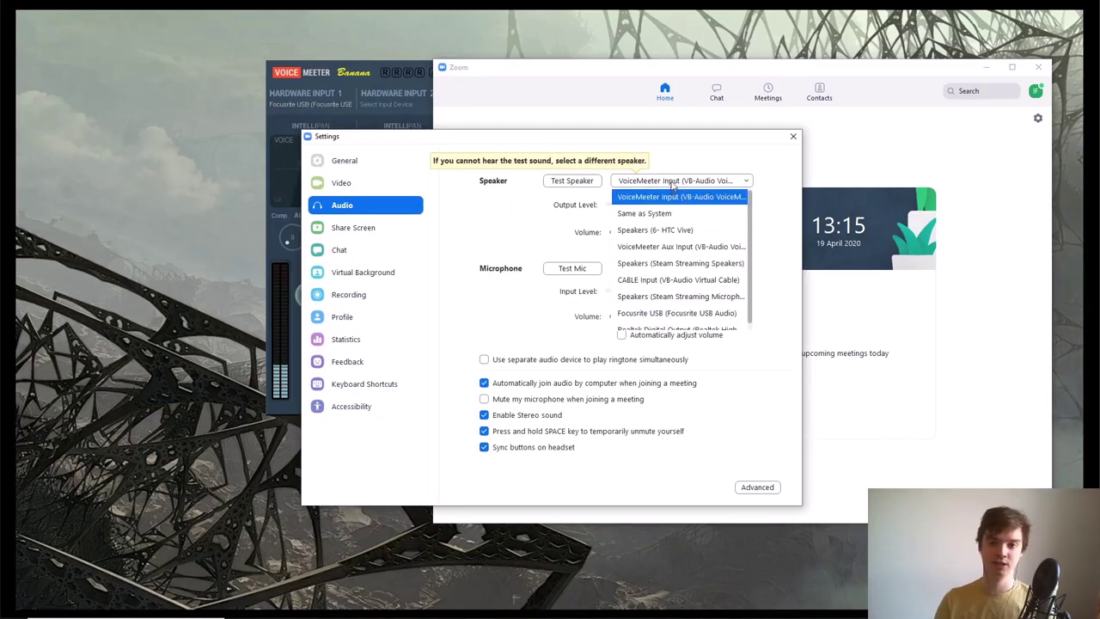
click(662, 200)
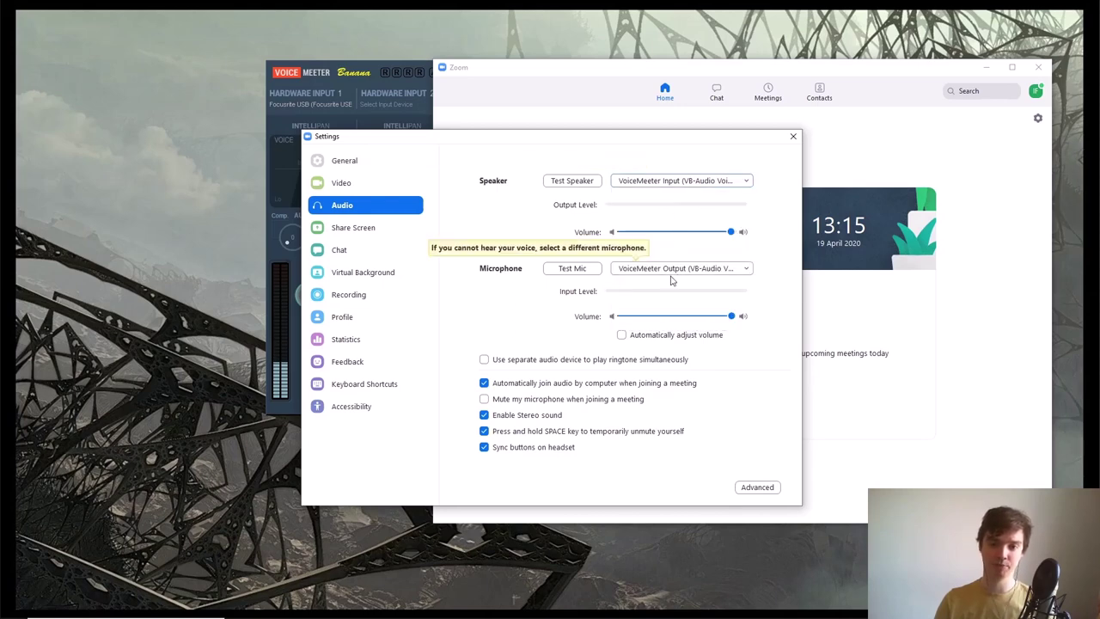
click(672, 269)
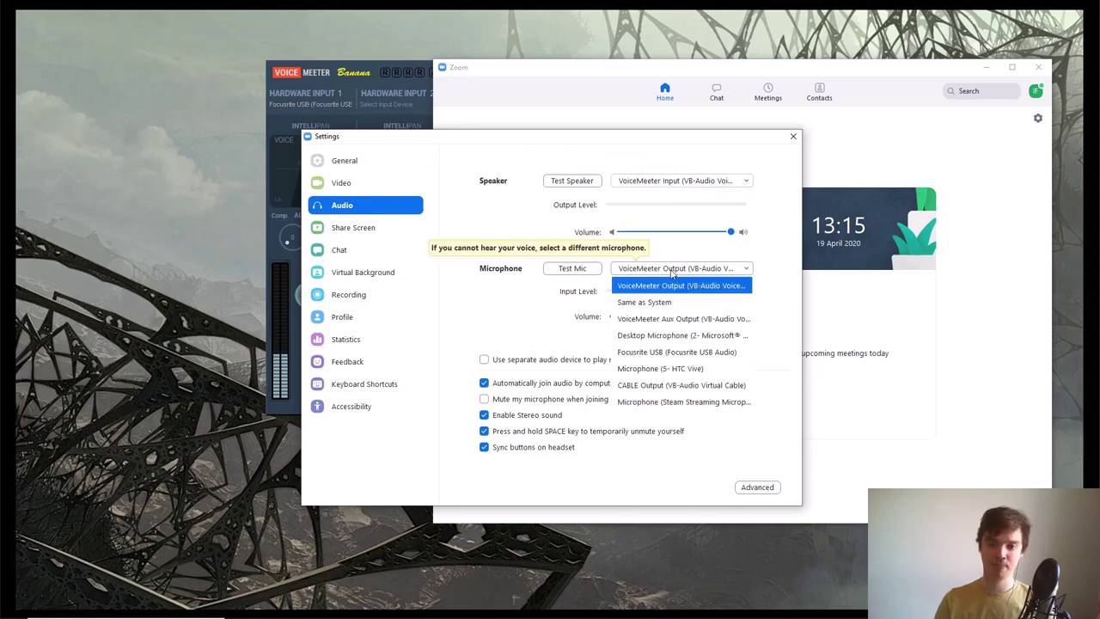
click(667, 289)
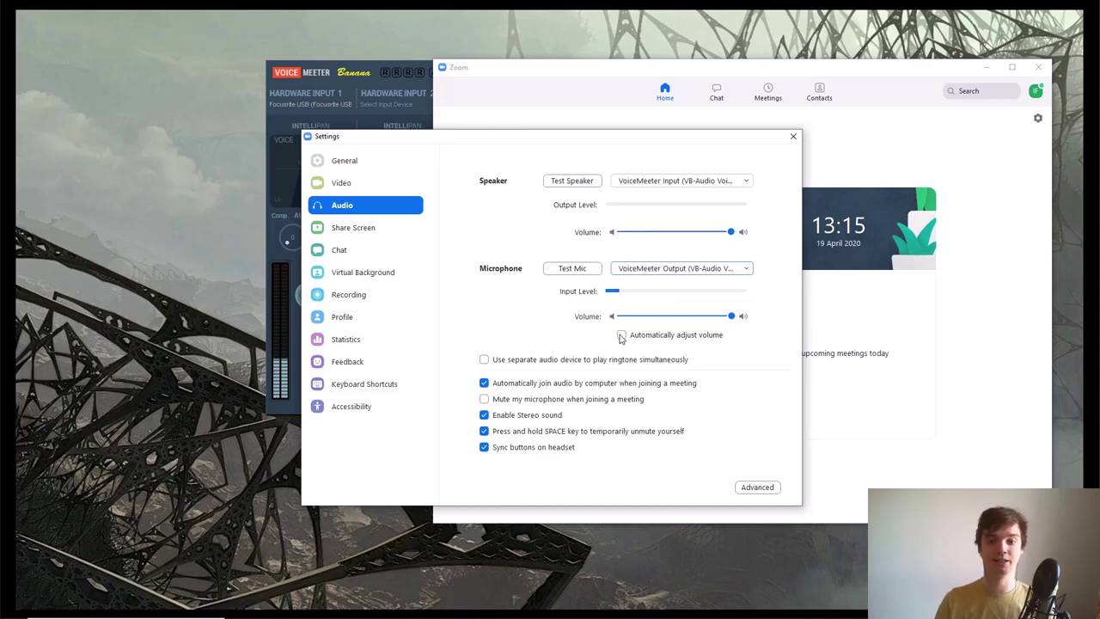
mouse_move(484, 419)
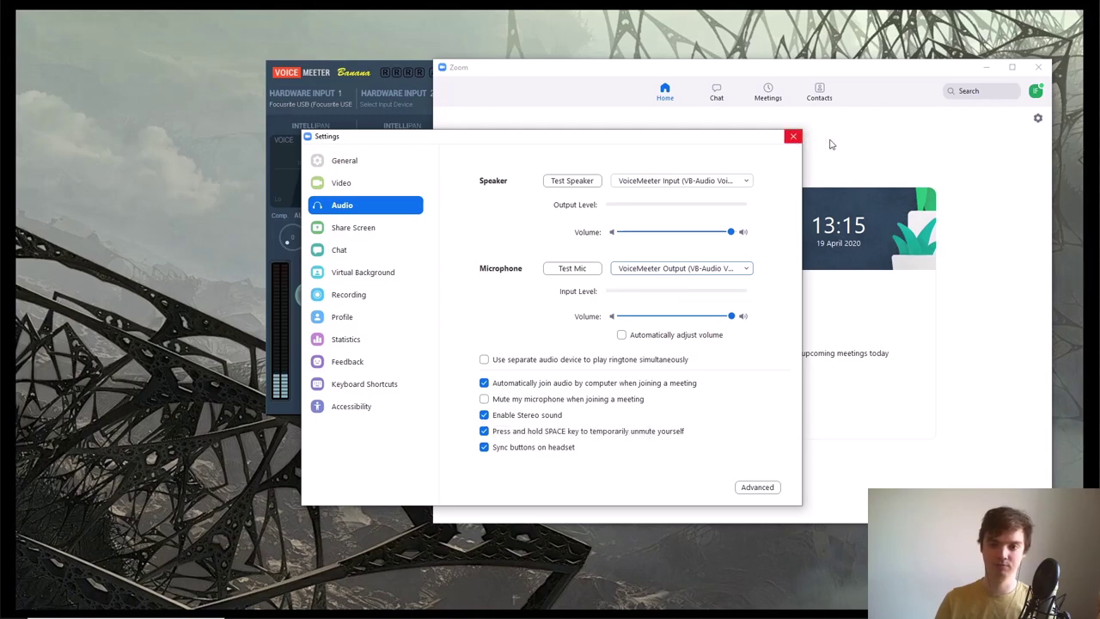
Close Zoom settings, start a new meeting, and leave Original Sound switched on
click(792, 137)
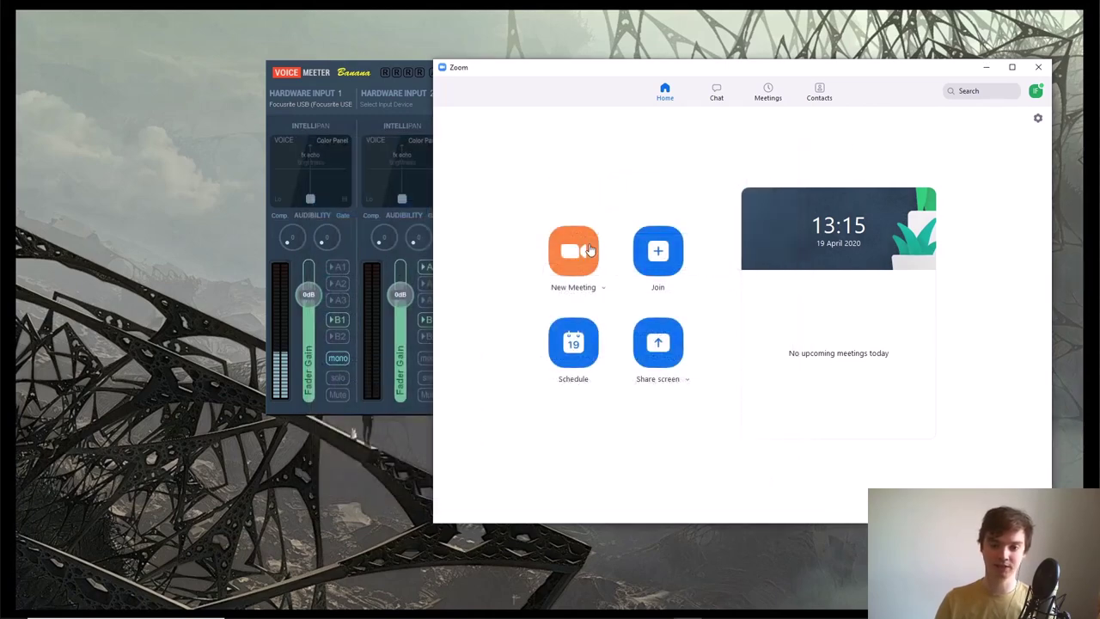
click(590, 249)
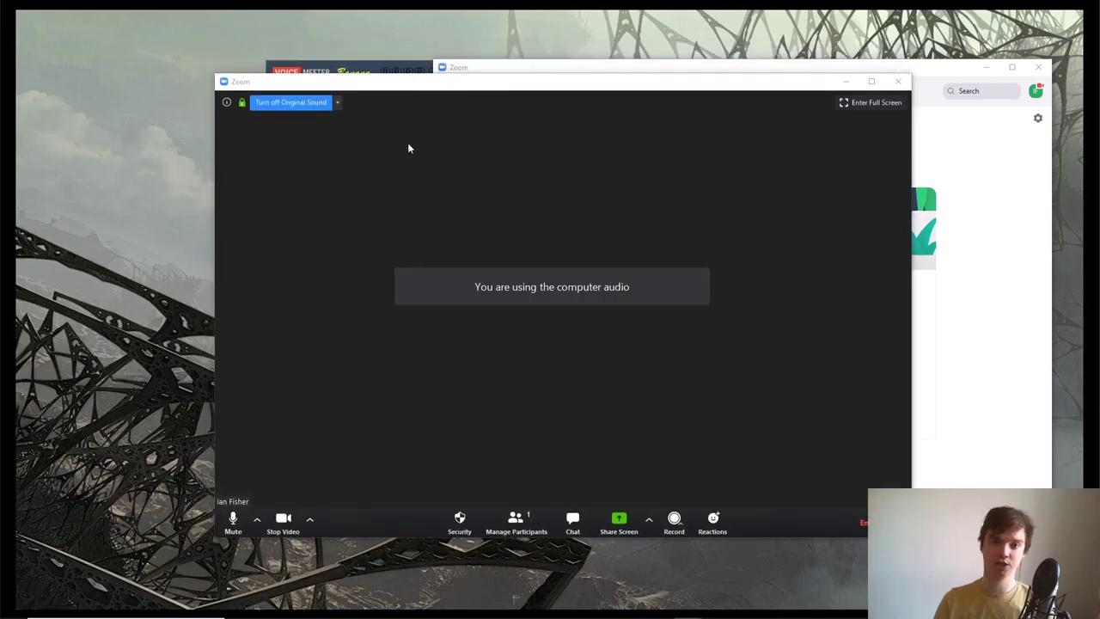
click(276, 104)
click(283, 103)
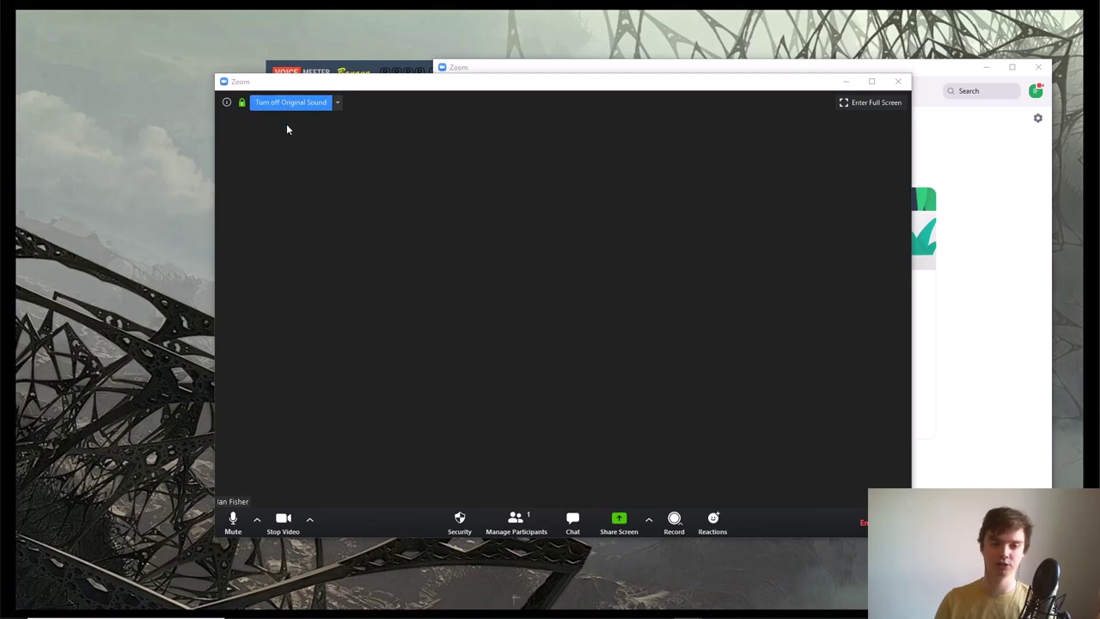
click(285, 104)
click(282, 104)
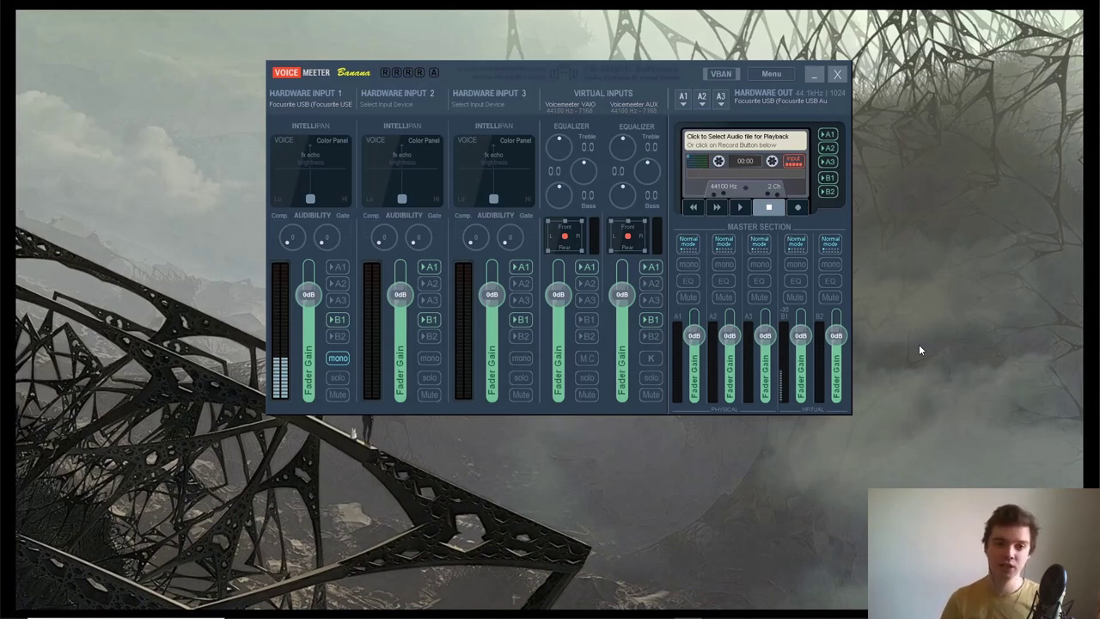
Minimise VoiceMeeter and switch the Windows output device back to Focusrite USB
click(814, 74)
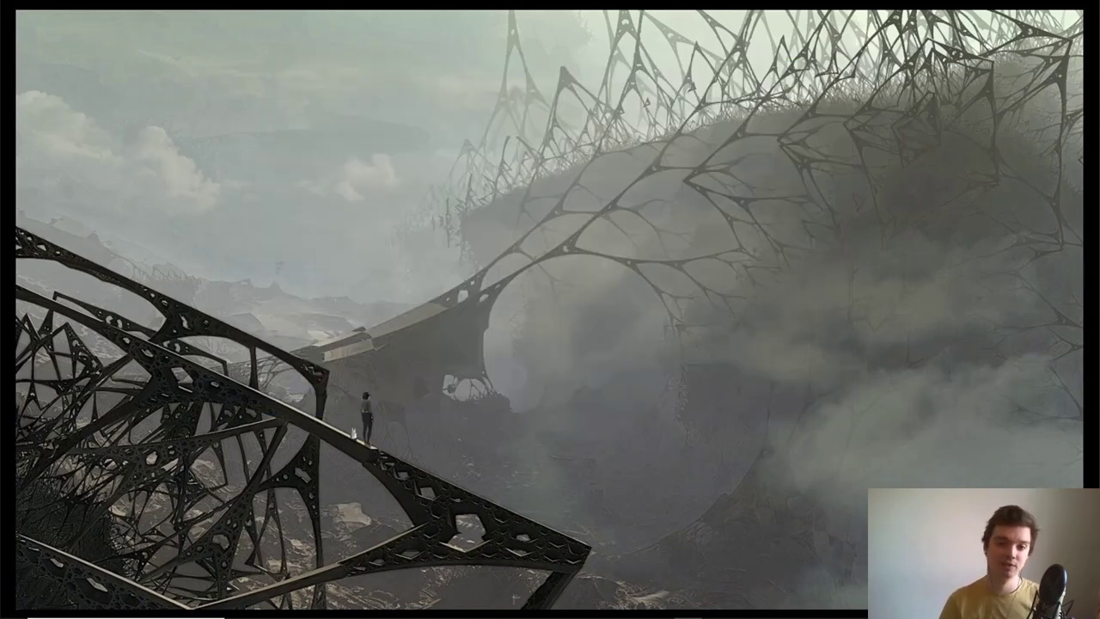
key(super)
text(sound)
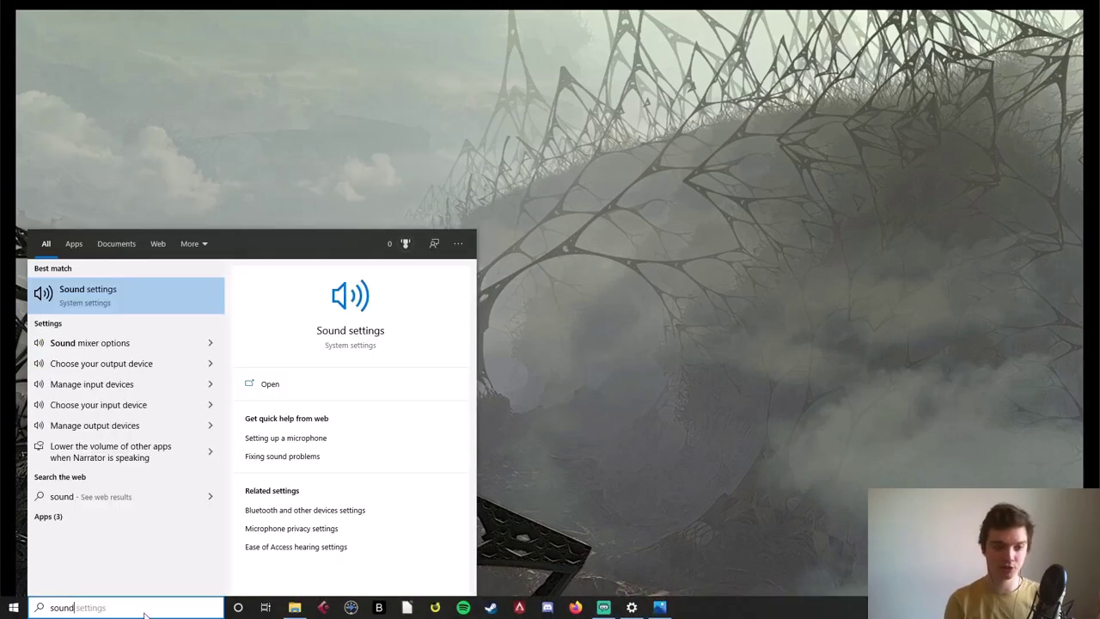
key(Return)
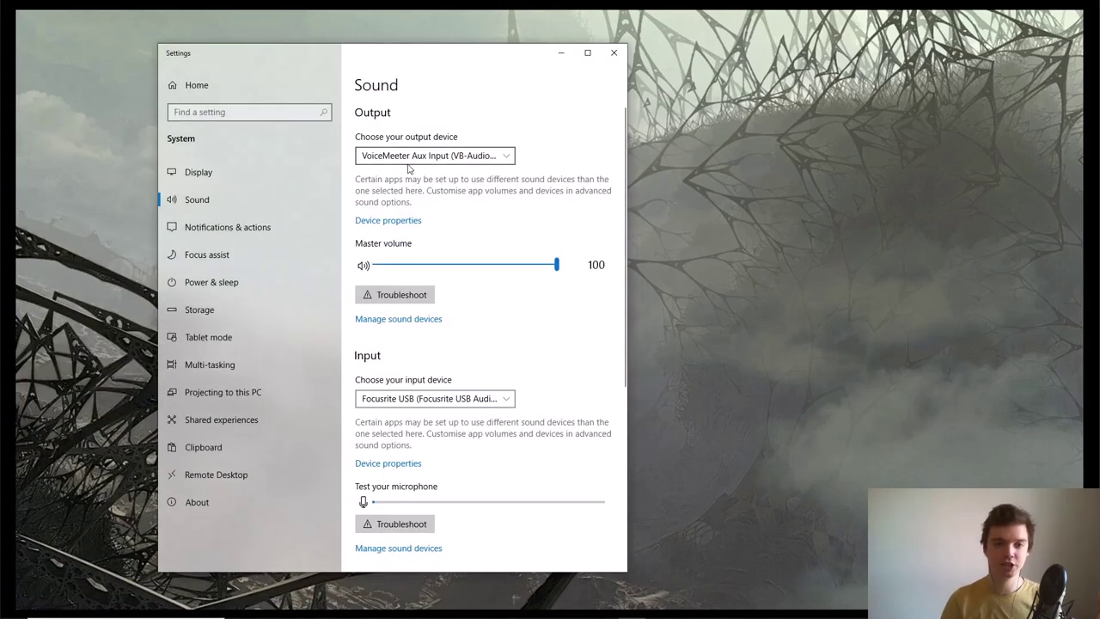
click(411, 162)
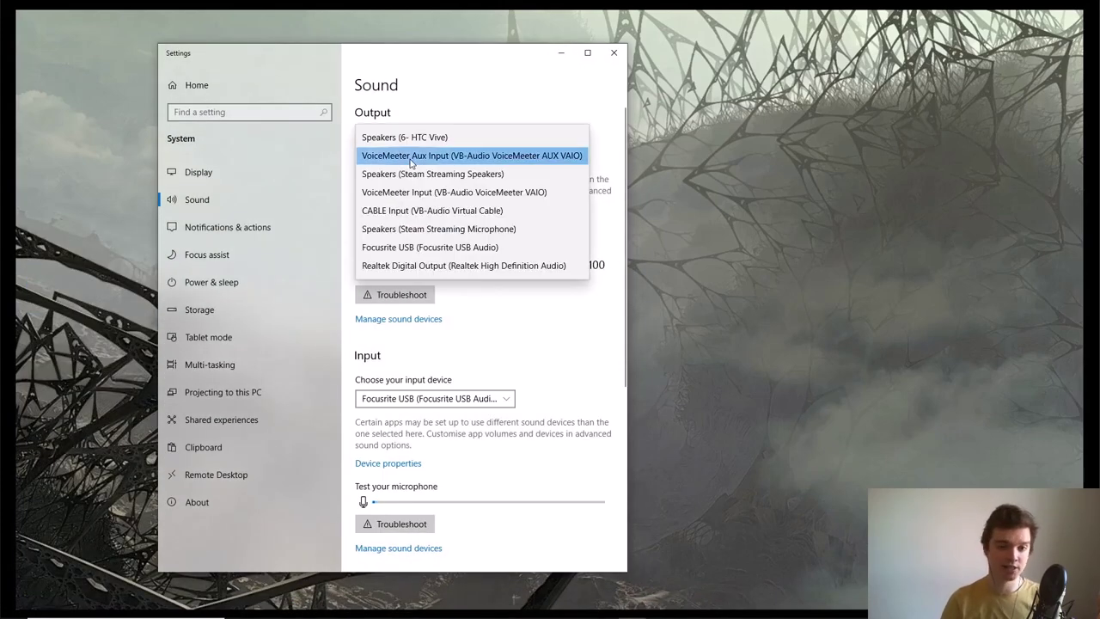
click(406, 246)
click(614, 52)
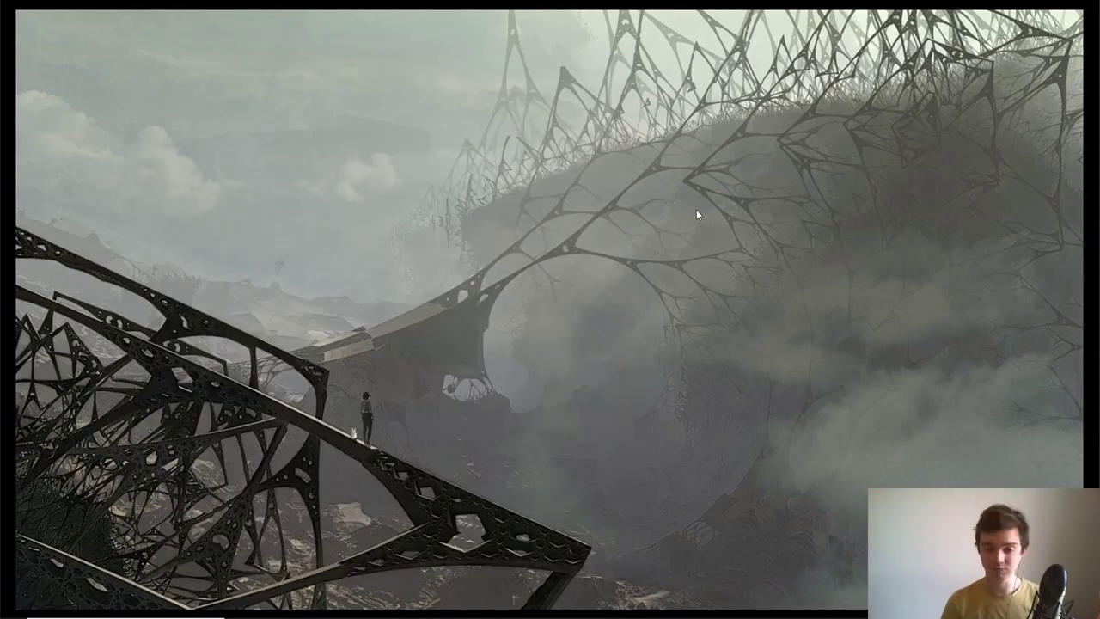